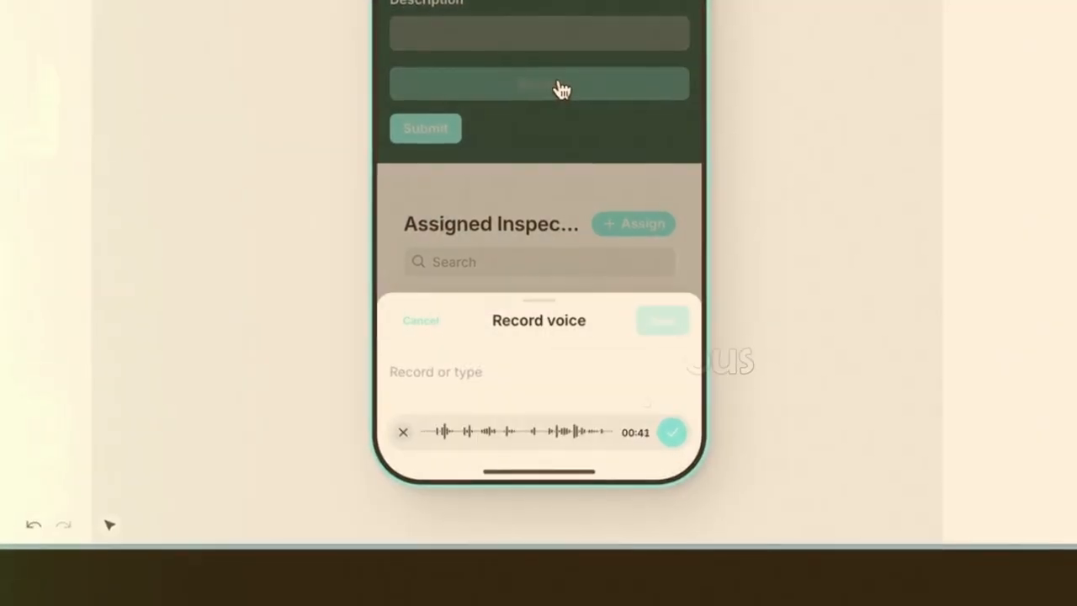
pyautogui.click(673, 434)
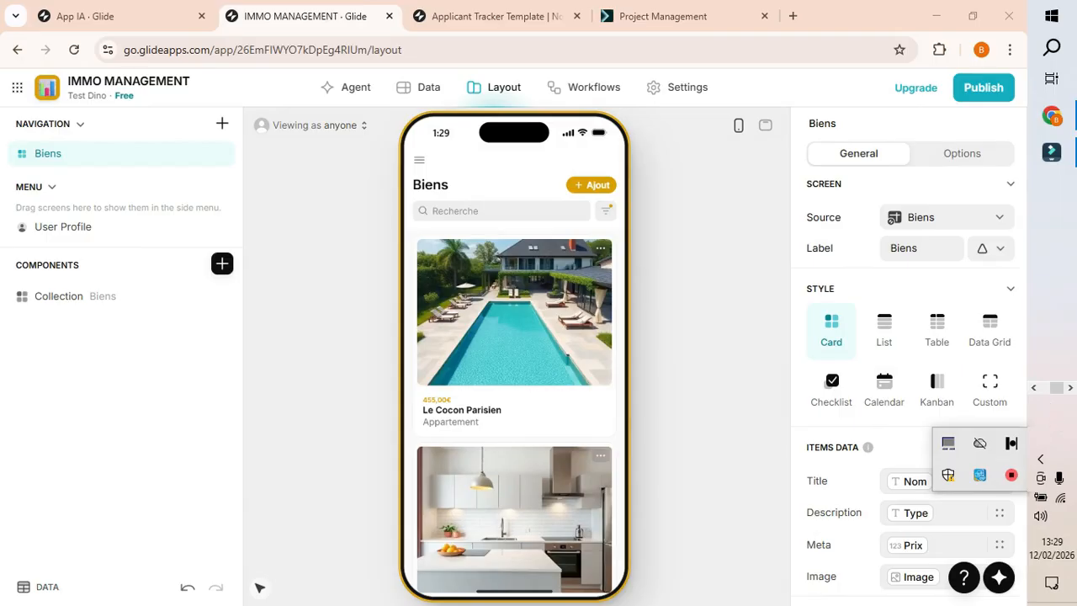
# - Review the detail screen of the property Le Cocon Parisien in the app preview and return to the Biens list
pyautogui.click(514, 324)
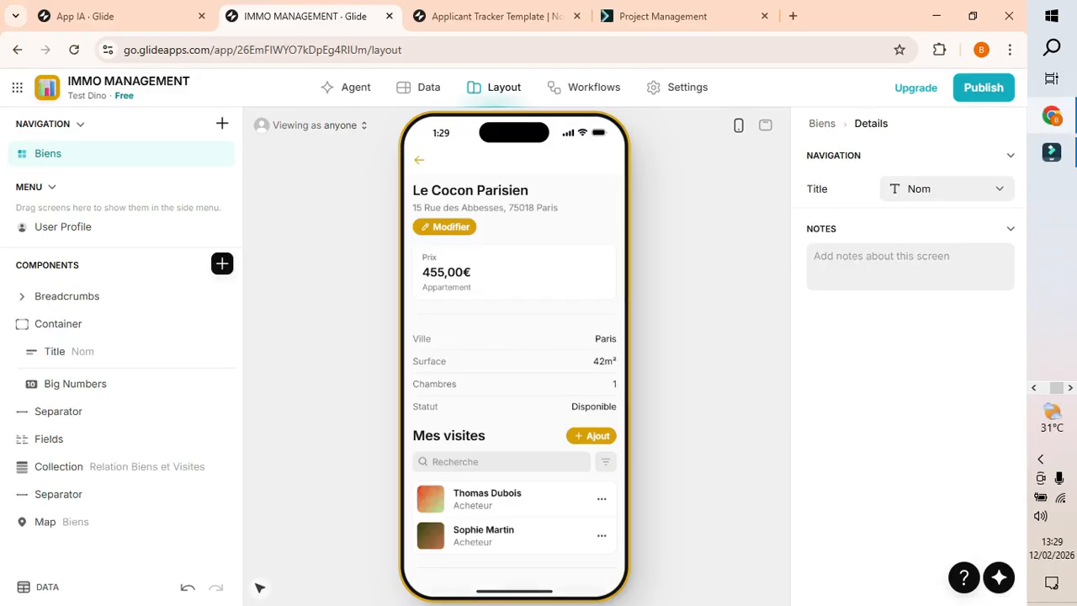
pyautogui.scroll(-5, 514, 361)
pyautogui.scroll(3, 514, 362)
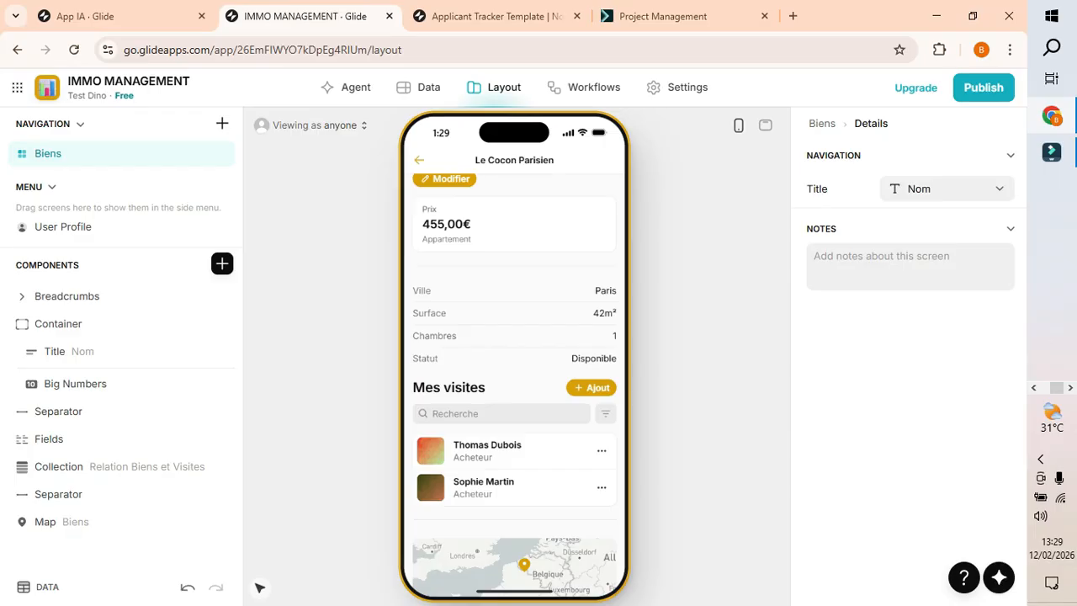
pyautogui.scroll(1, 513, 362)
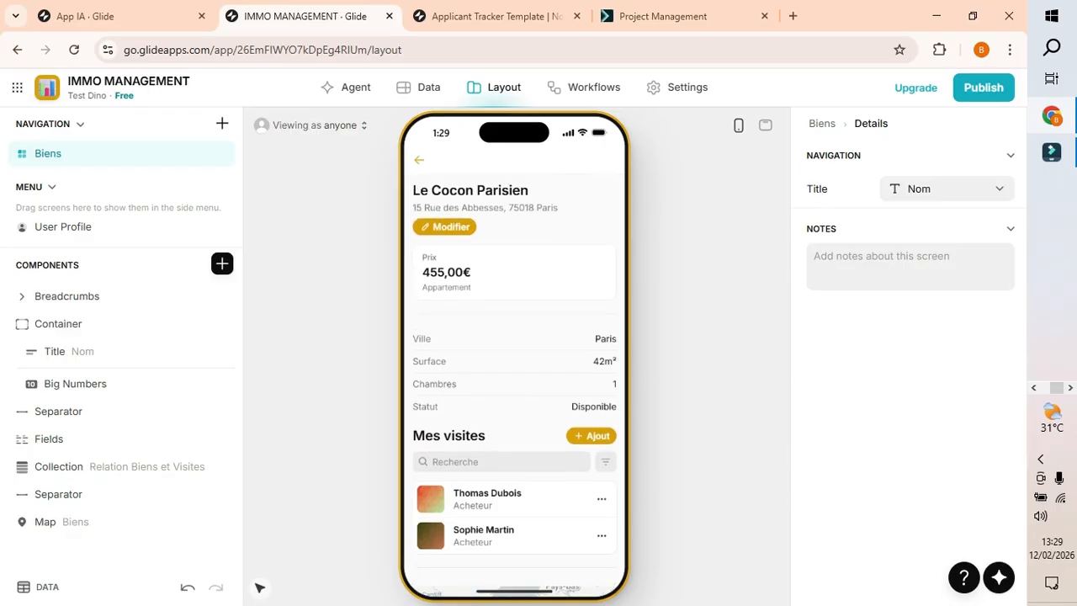
pyautogui.click(419, 160)
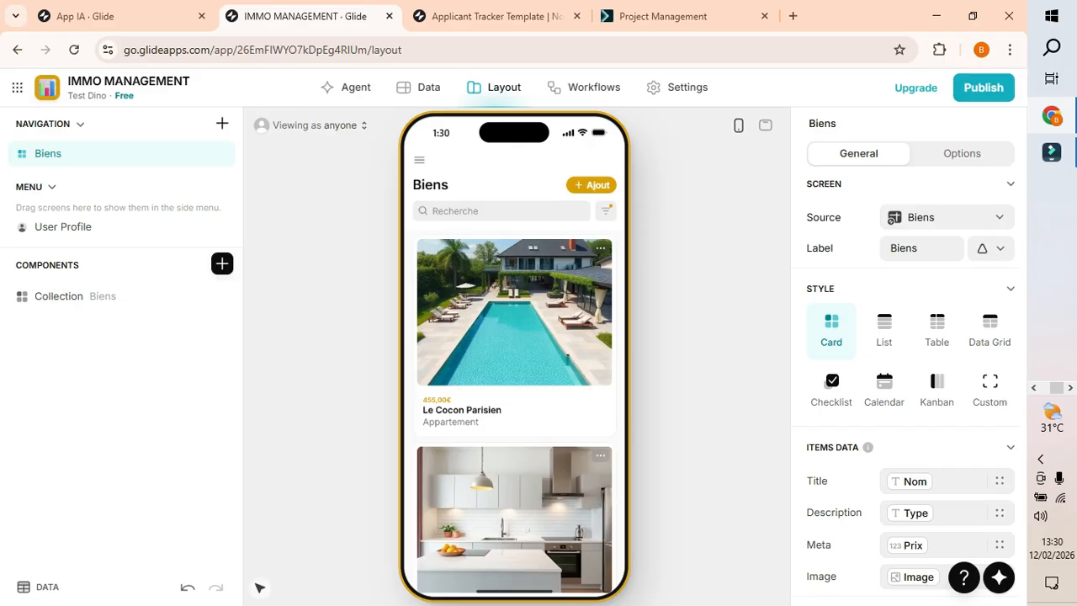
# - Open the first contact listed under Mes visites for the property Le Cocon Parisien
pyautogui.click(514, 336)
pyautogui.scroll(-3, 514, 379)
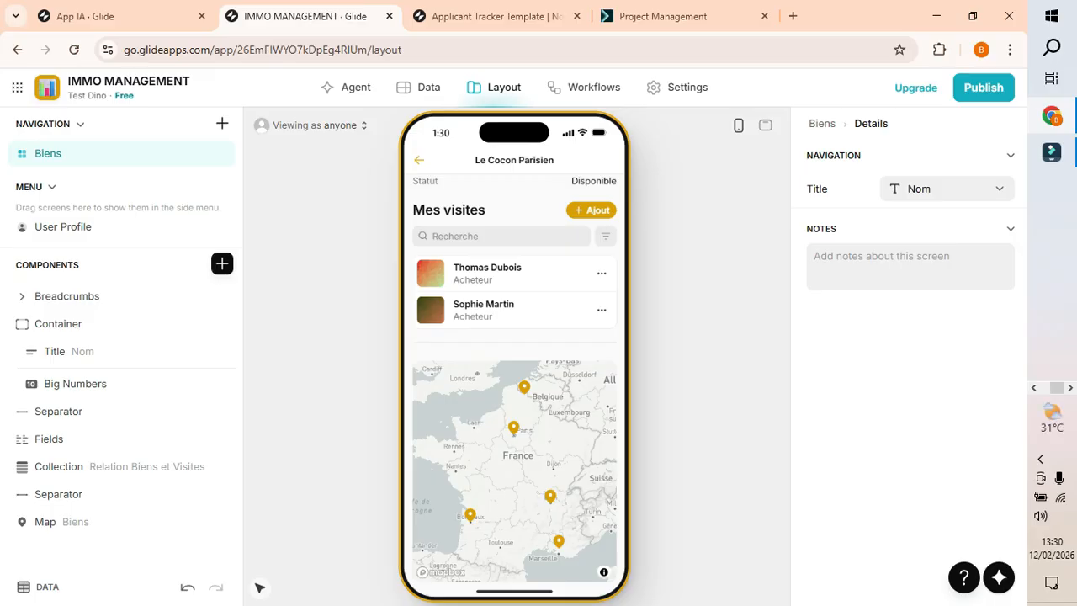
pyautogui.click(487, 274)
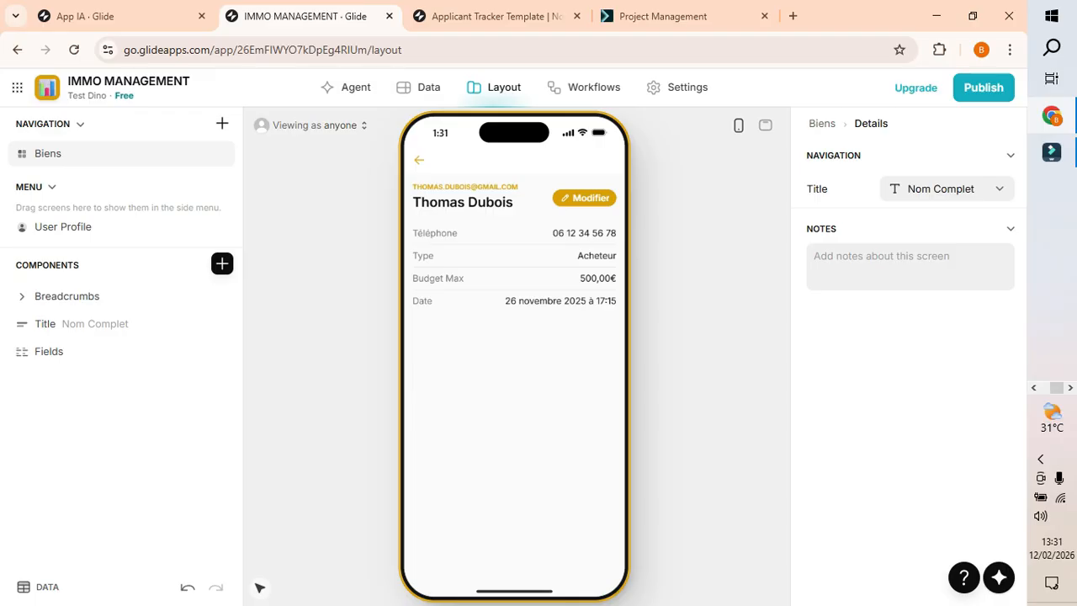
# - Add a text column named Feedback to the CONTACTS data table and save it
pyautogui.click(419, 88)
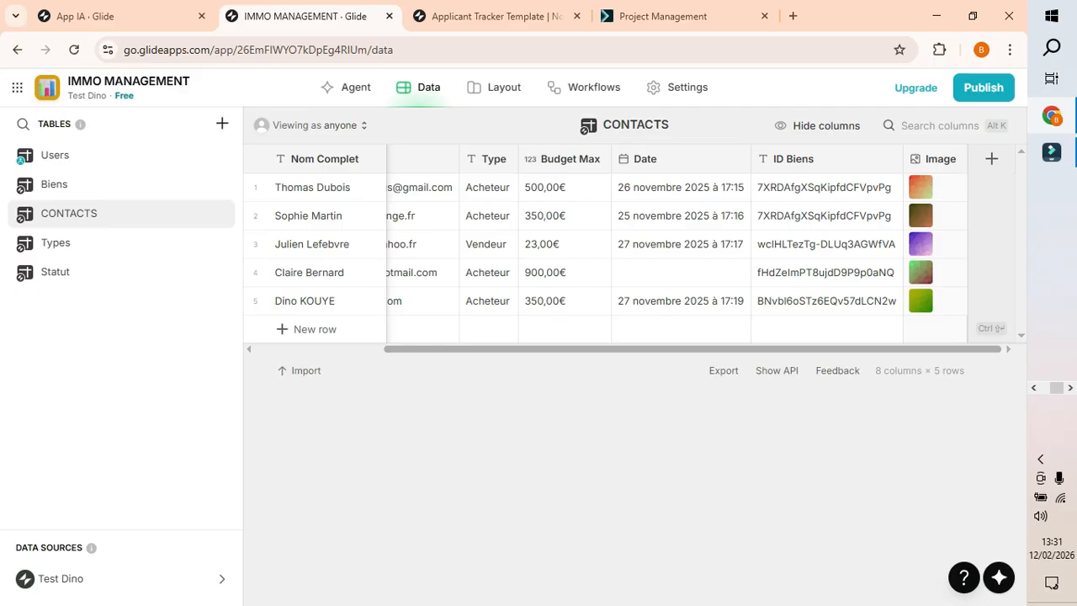
pyautogui.click(990, 159)
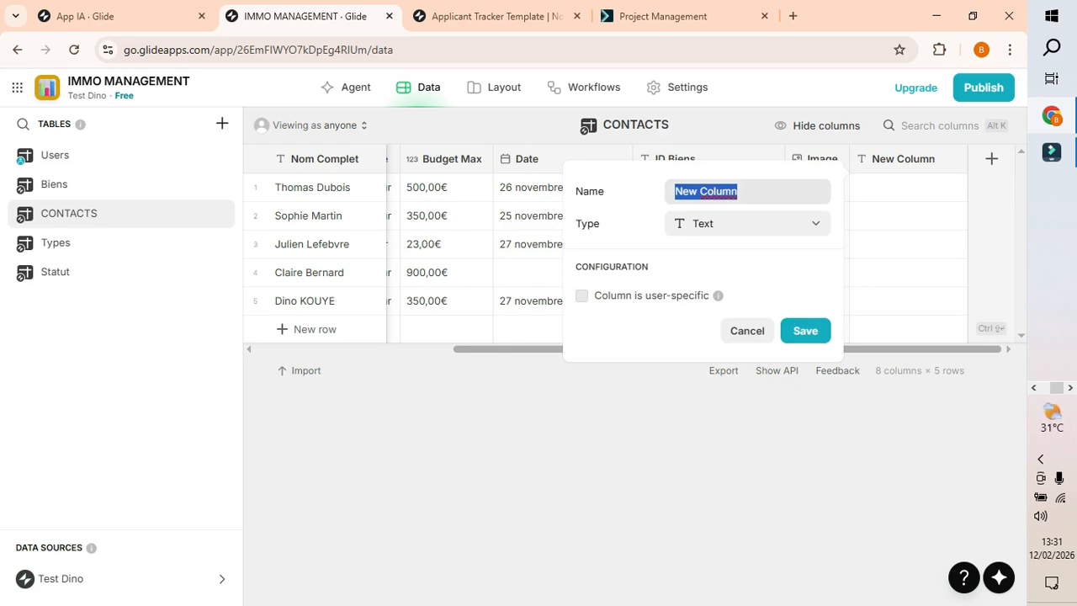
pyautogui.write('F')
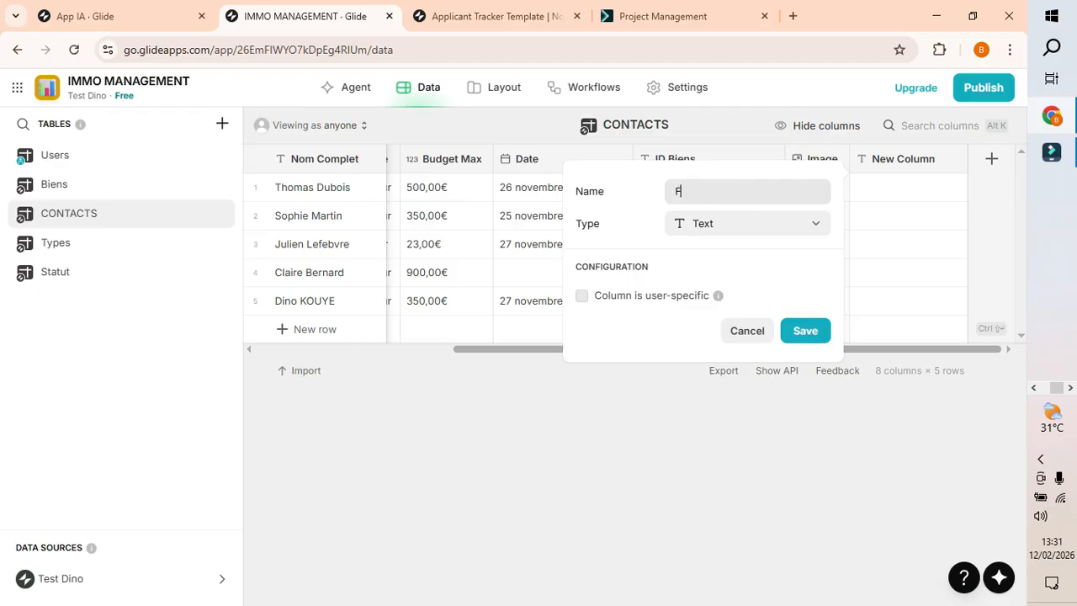
pyautogui.write('eedback')
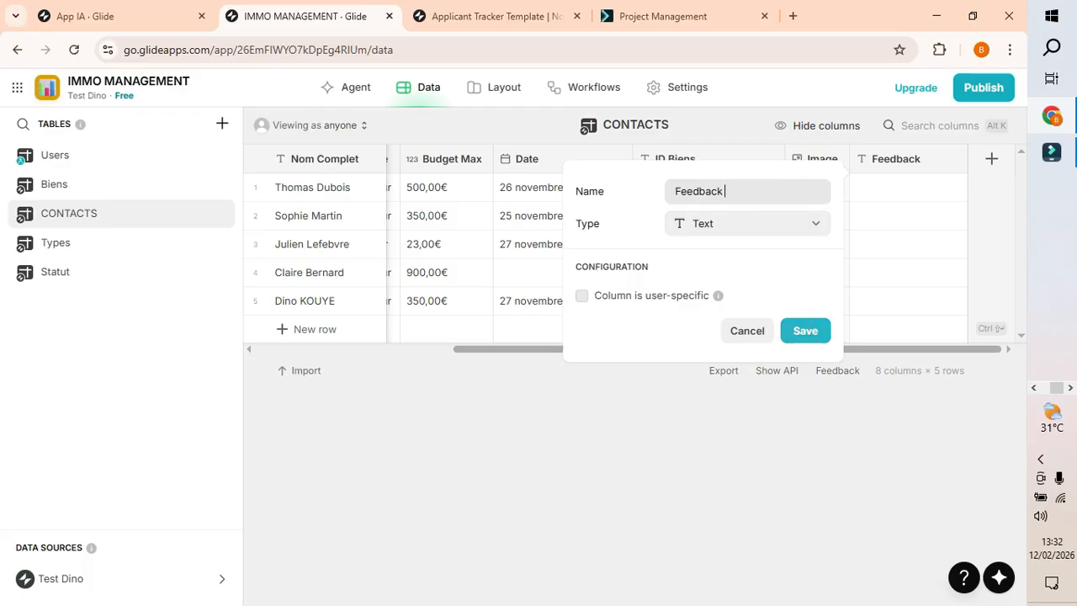
pyautogui.press('Return')
pyautogui.click(919, 188)
pyautogui.click(919, 216)
pyautogui.click(919, 244)
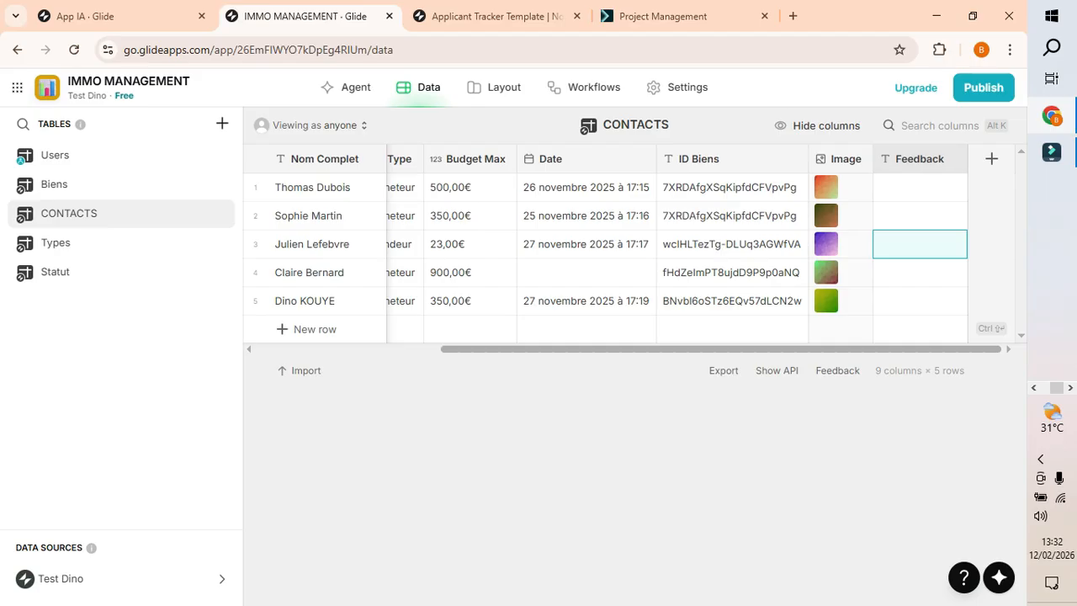
# - Insert a Voice Transcription button below the fields on the contact's details screen
pyautogui.click(496, 86)
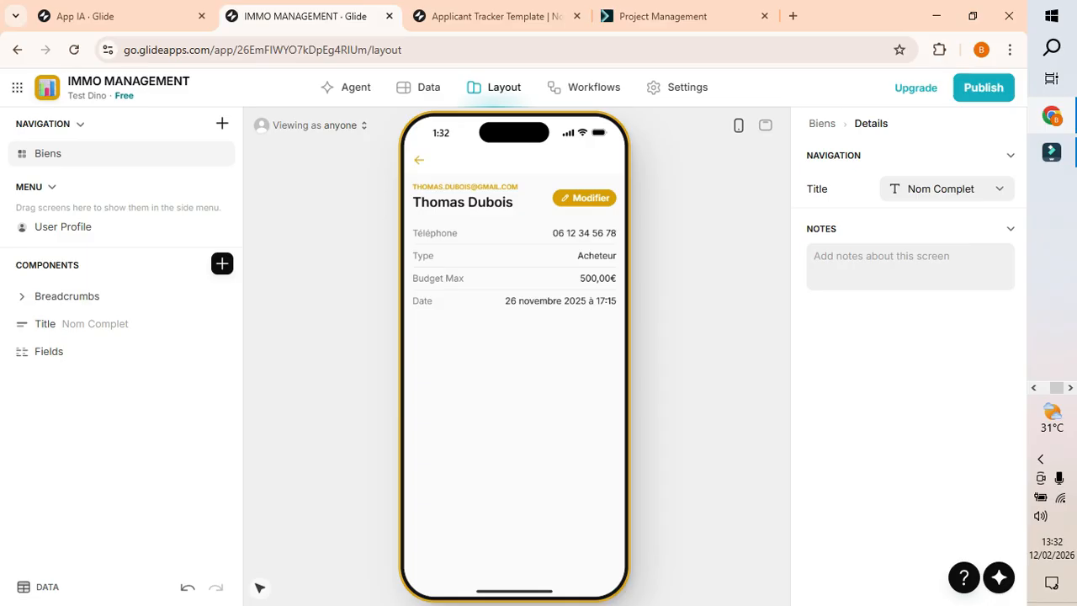
pyautogui.click(222, 263)
pyautogui.write('Tr')
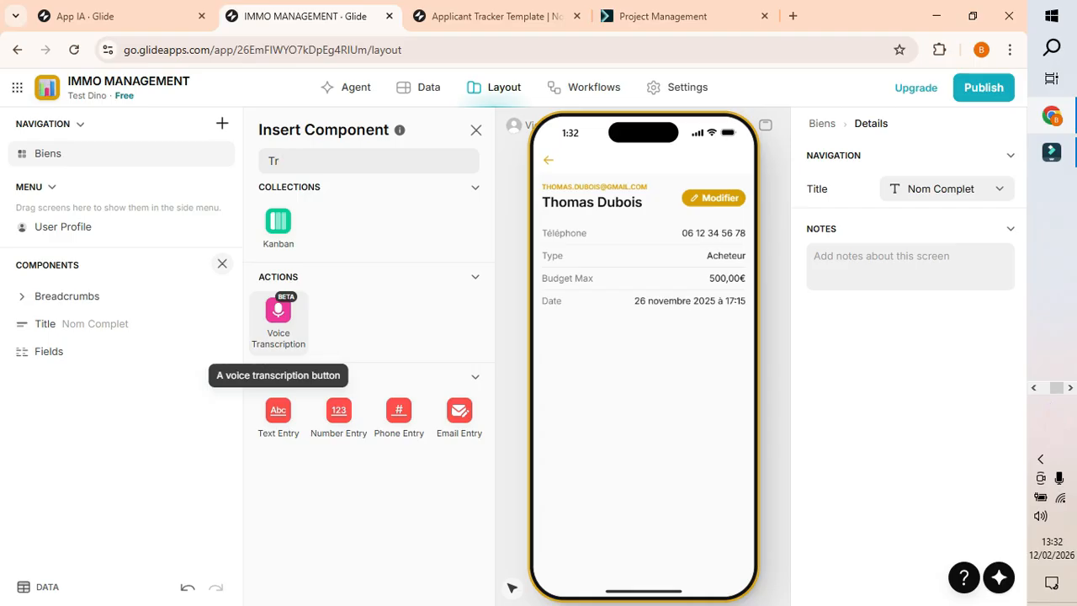
pyautogui.click(278, 318)
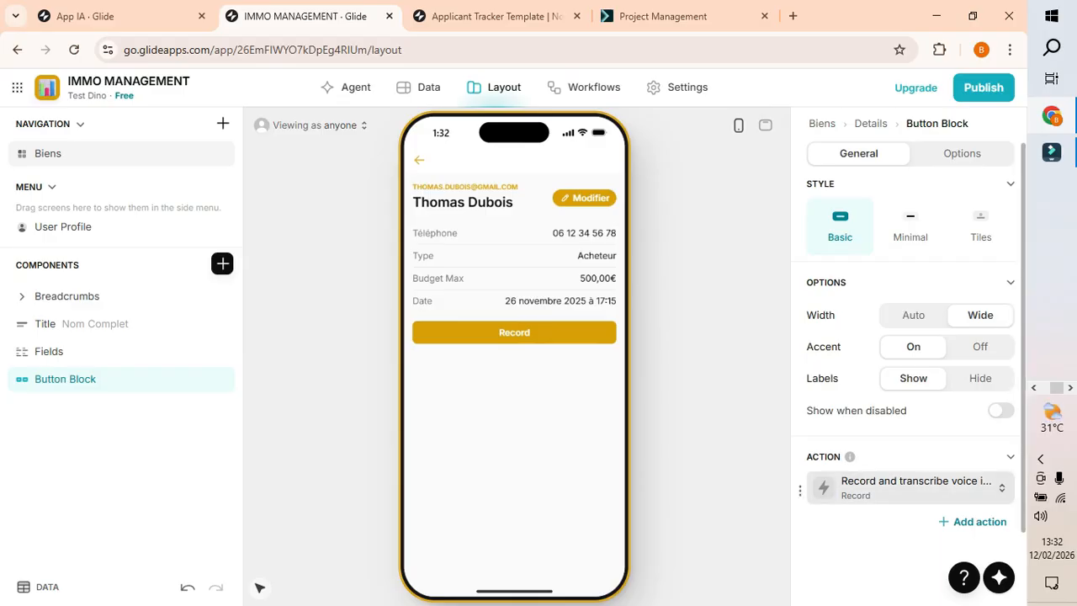
# - Title the voice recording button's action Feedback and give it a microphone icon
pyautogui.click(910, 487)
pyautogui.moveTo(862, 276); pyautogui.dragTo(826, 276)
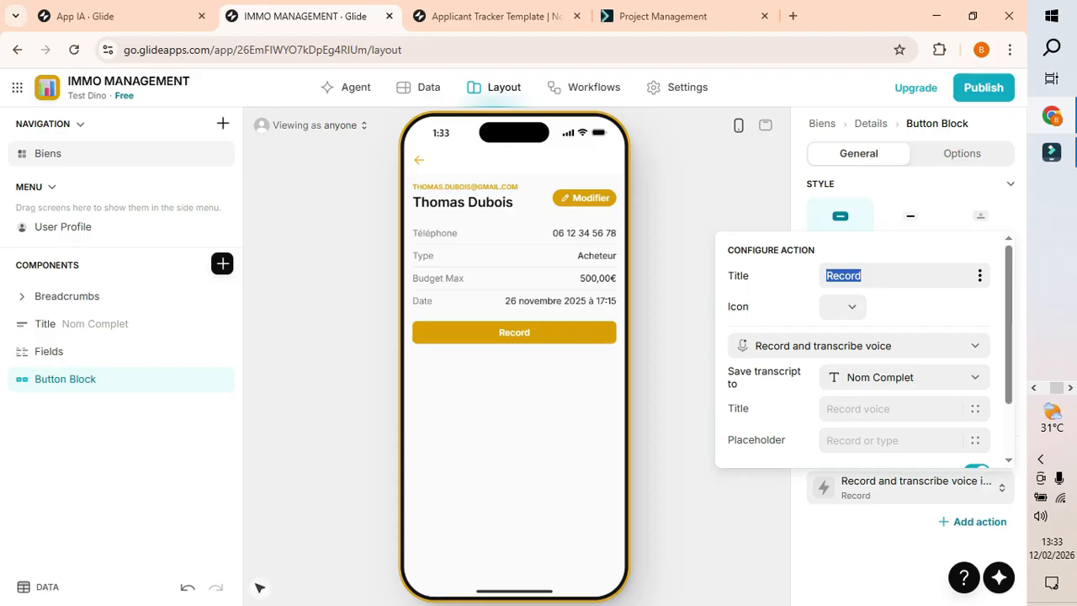
pyautogui.write('Feedback')
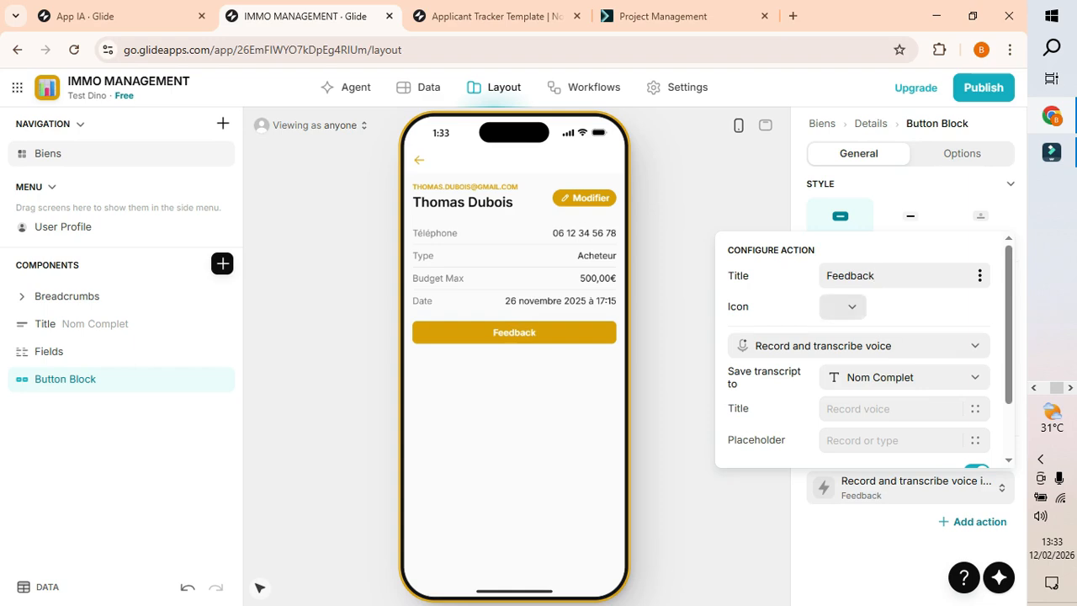
pyautogui.click(843, 307)
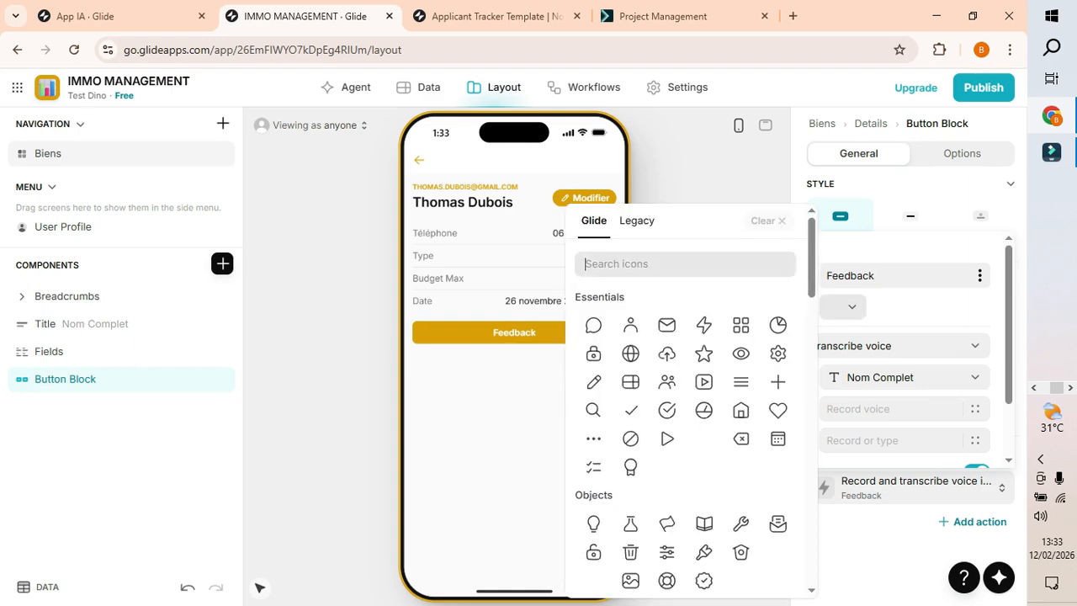
pyautogui.scroll(-6, 703, 504)
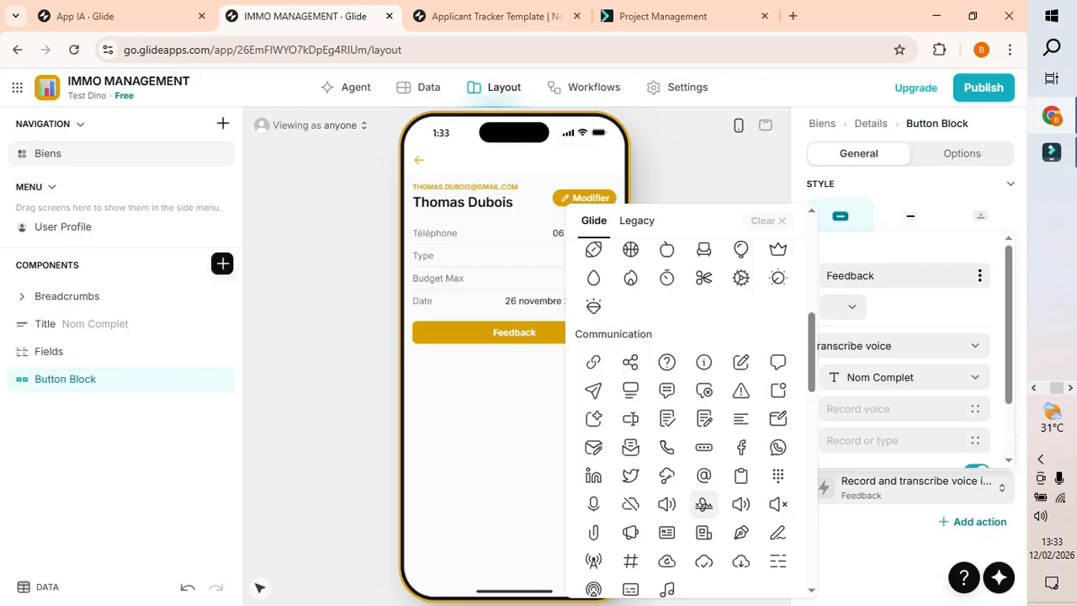
pyautogui.click(593, 503)
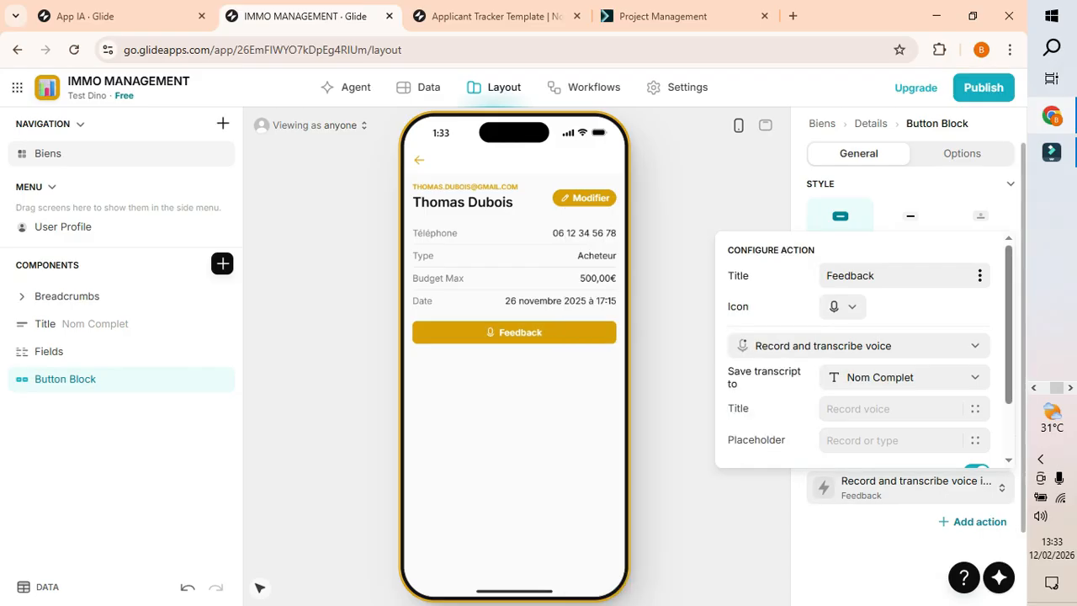
pyautogui.click(910, 487)
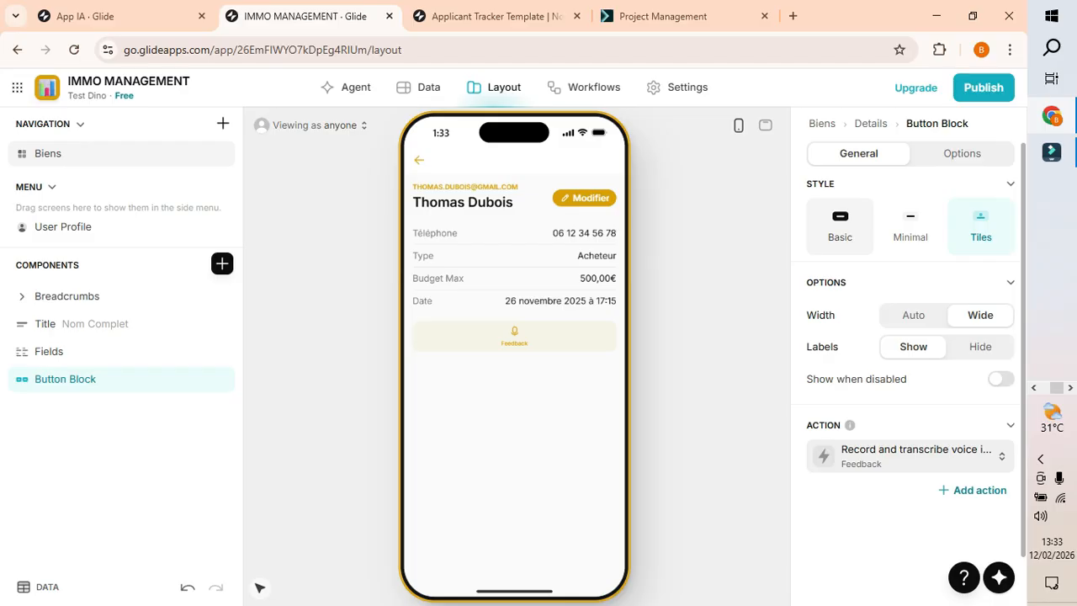
# - Set the button block's style to Basic and reopen the configuration of its Feedback voice action
pyautogui.click(839, 226)
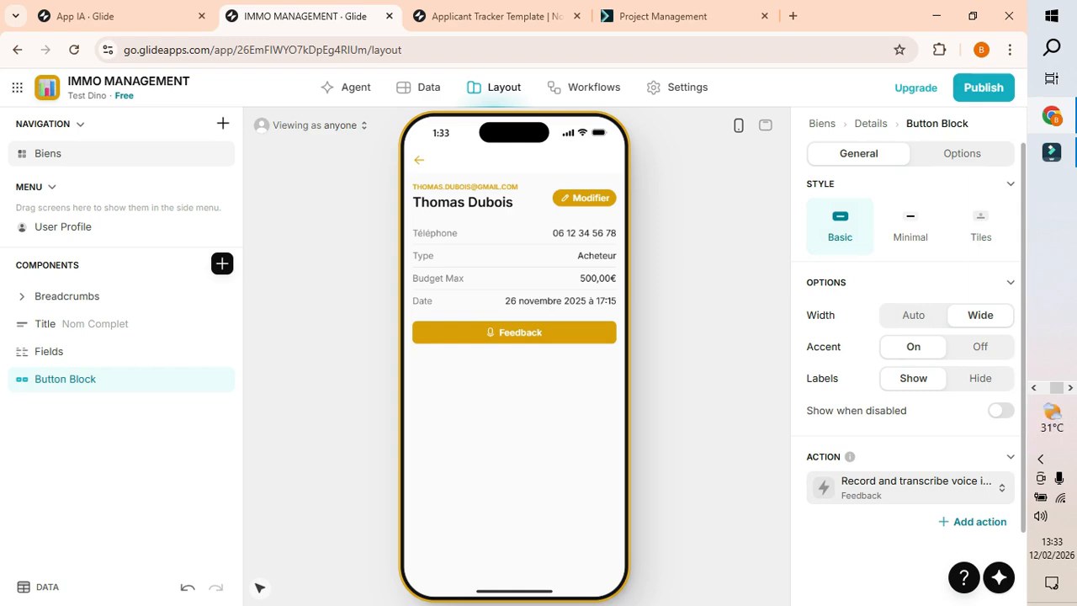
pyautogui.scroll(-1, 909, 353)
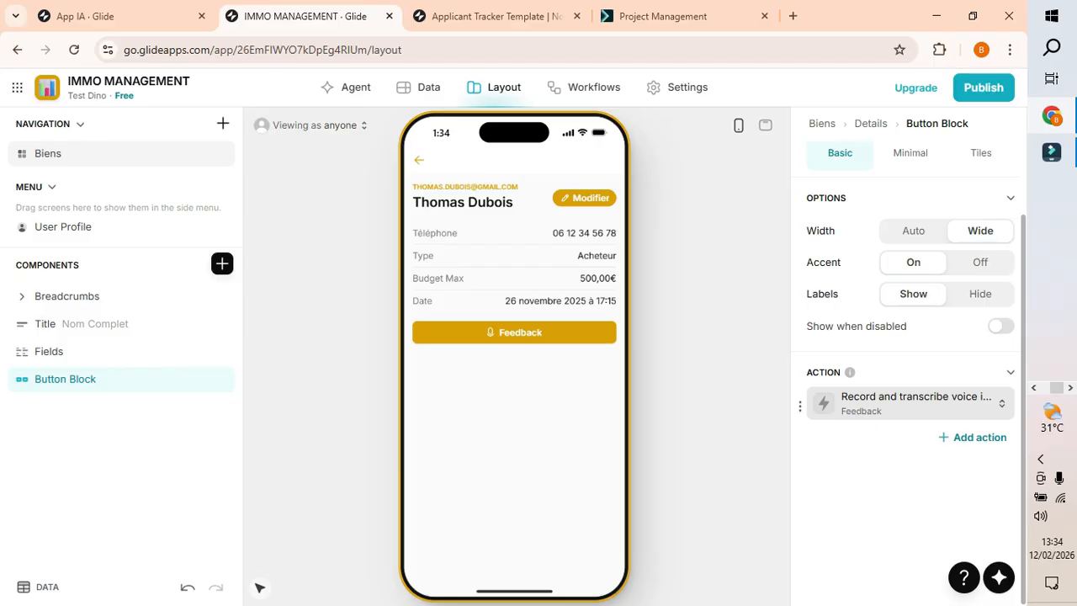
pyautogui.click(908, 402)
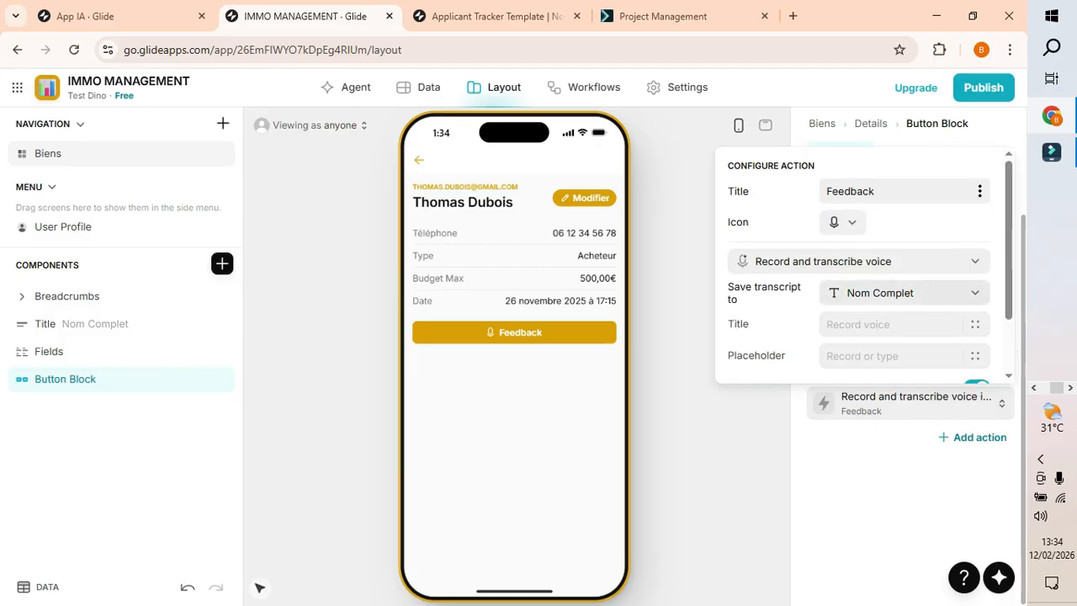
pyautogui.scroll(-1, 858, 269)
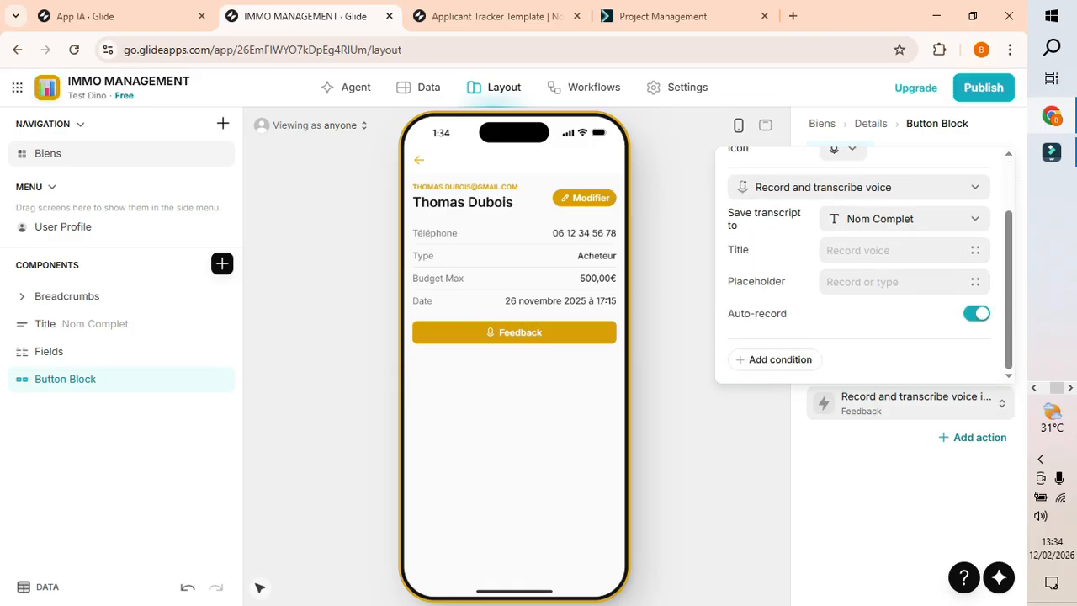
pyautogui.scroll(1, 858, 269)
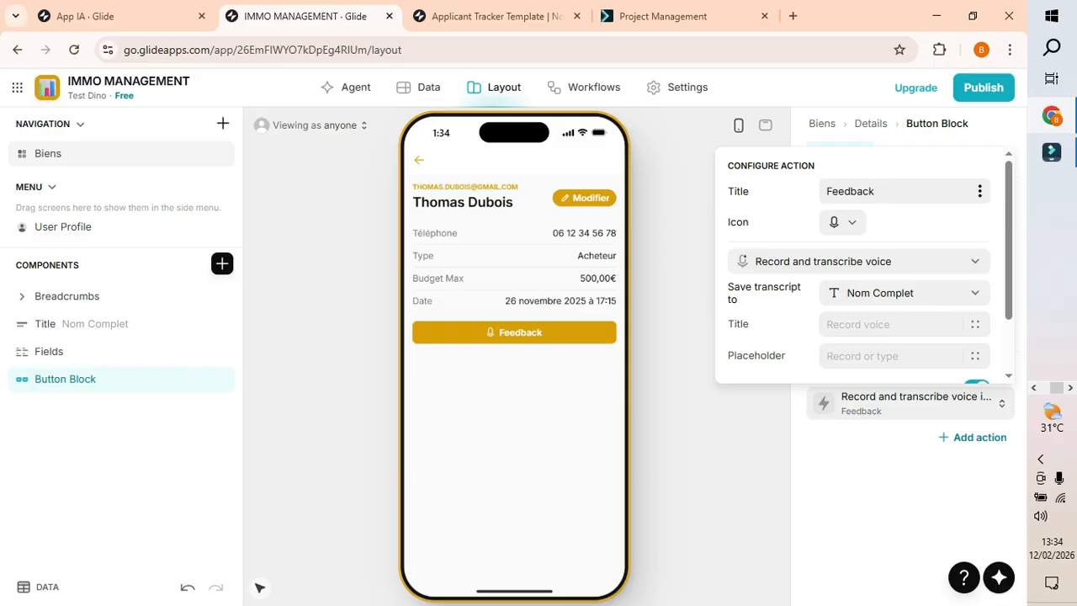
pyautogui.write('Immo')
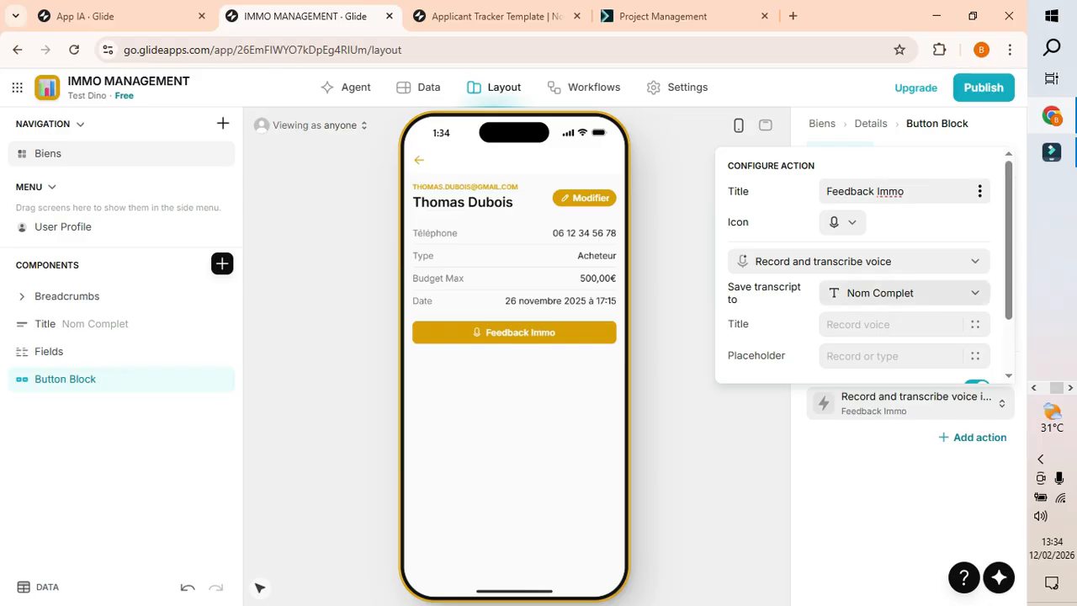
pyautogui.rightClick(889, 192)
pyautogui.click(890, 192)
pyautogui.hotkey('ctrl', 'shift', 'Left')
pyautogui.press('BackSpace')
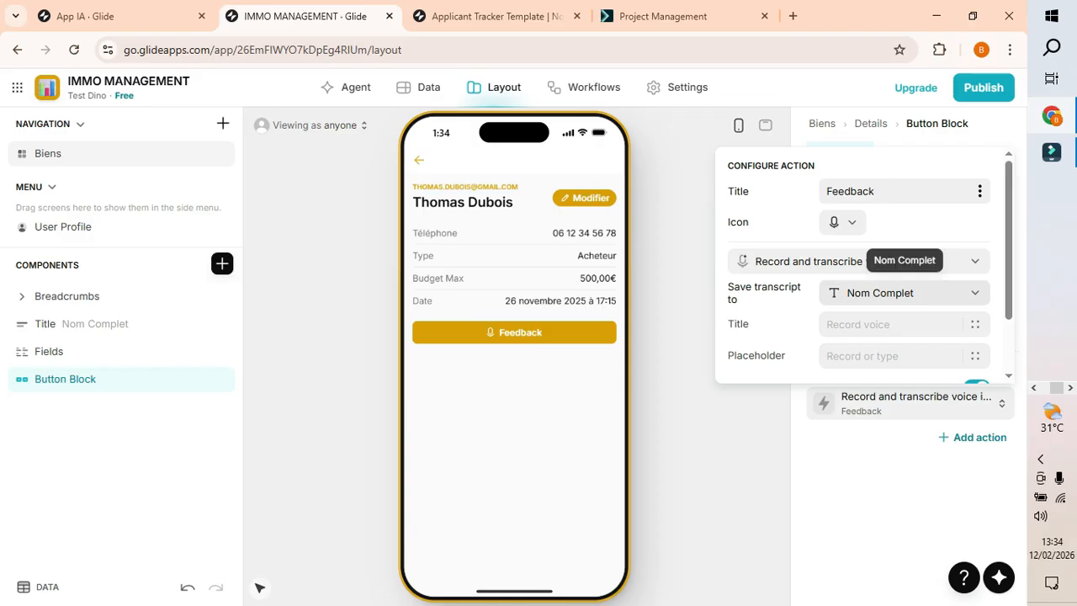
# - Save the voice transcript to the Feedback column and title the recording dialog Feedback
pyautogui.click(896, 293)
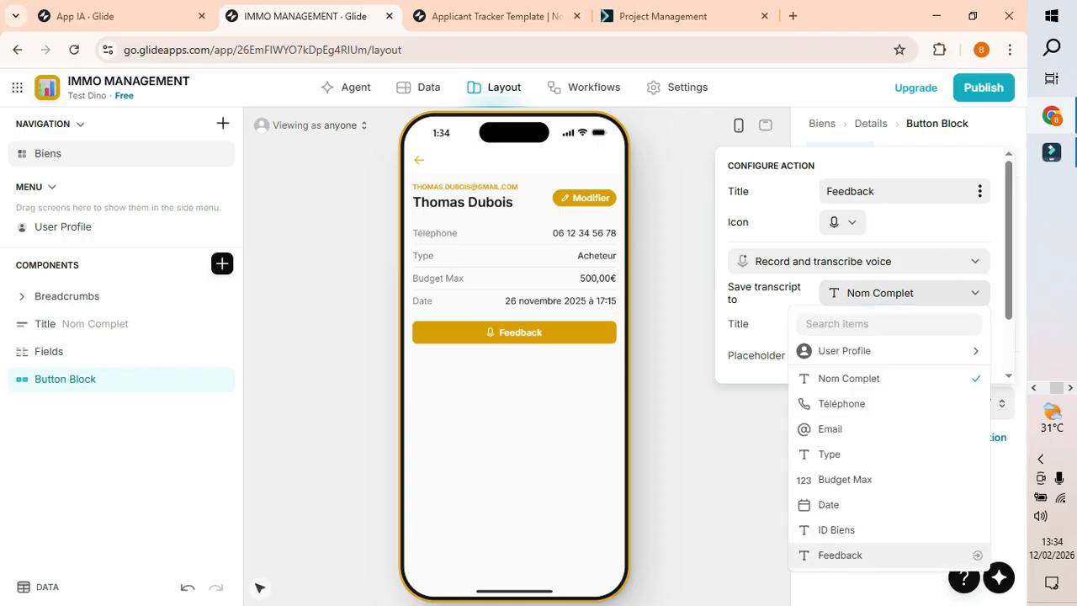
pyautogui.click(841, 554)
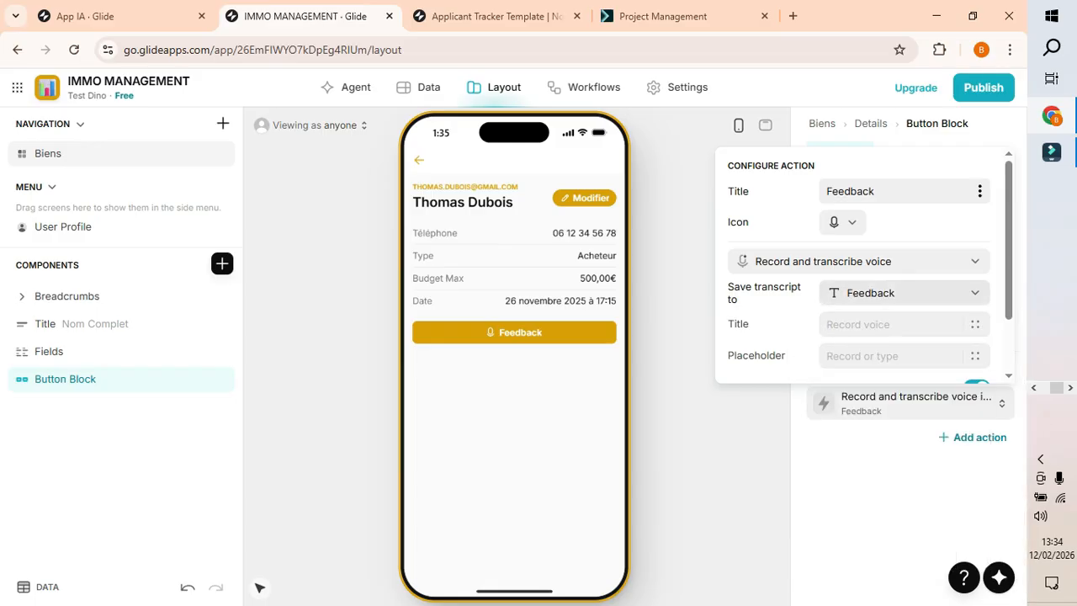
pyautogui.click(892, 324)
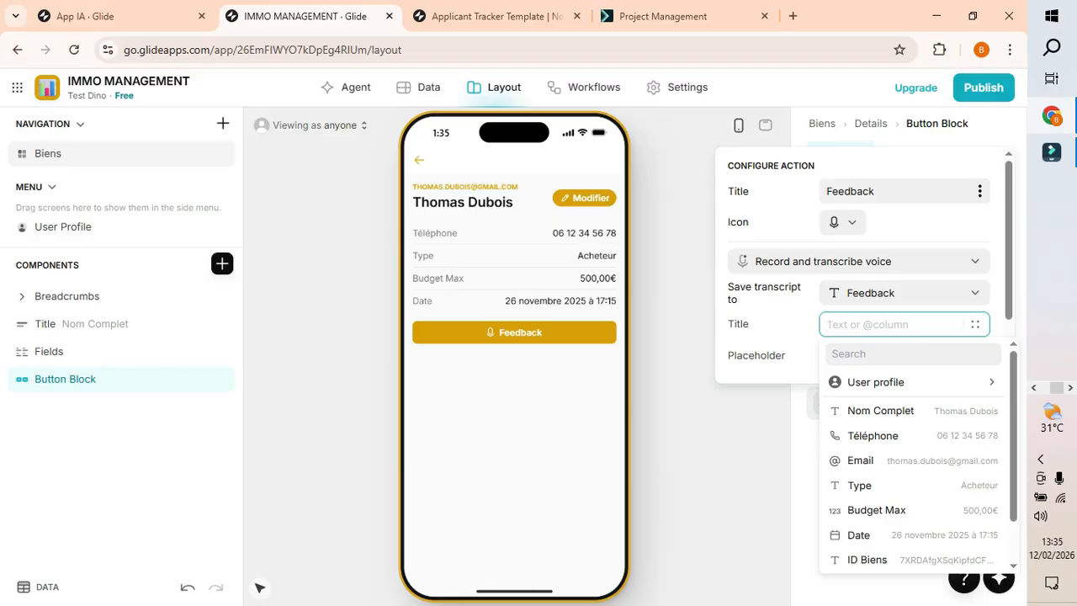
pyautogui.write('Feedback')
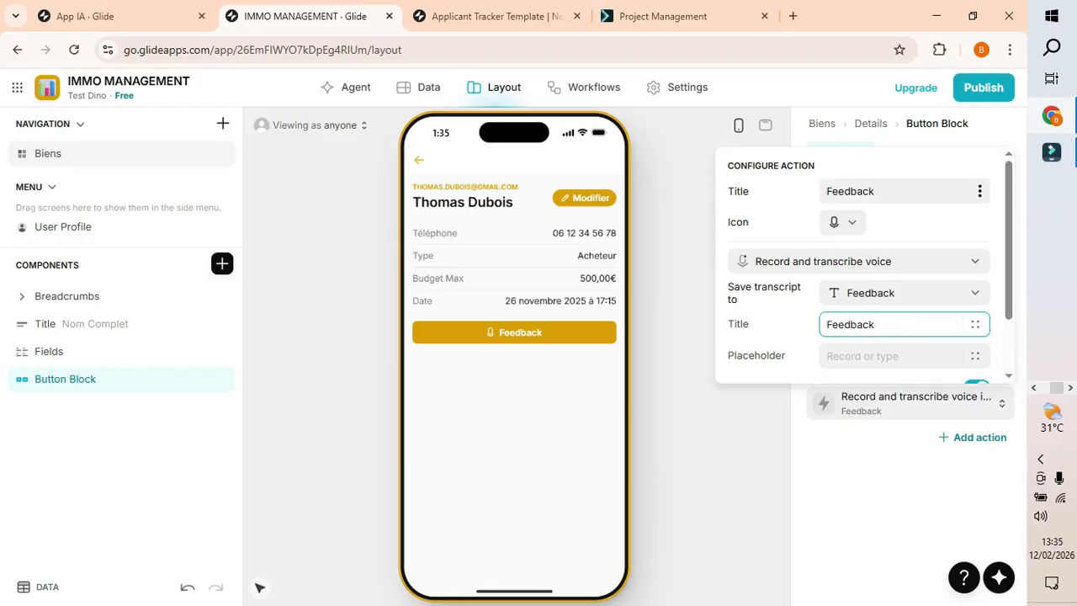
pyautogui.scroll(-2, 858, 269)
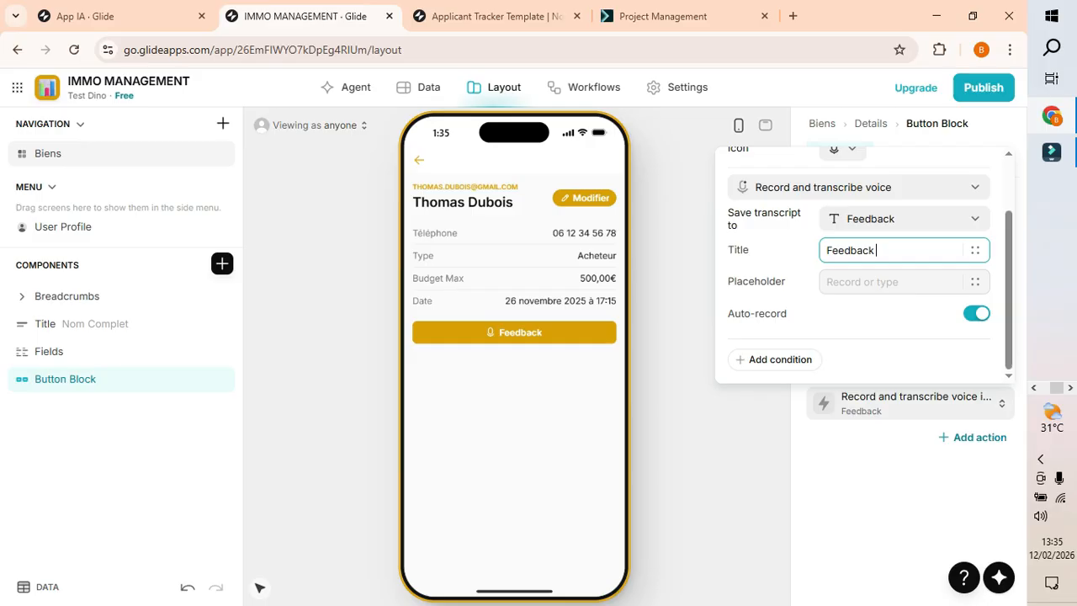
pyautogui.press('Escape')
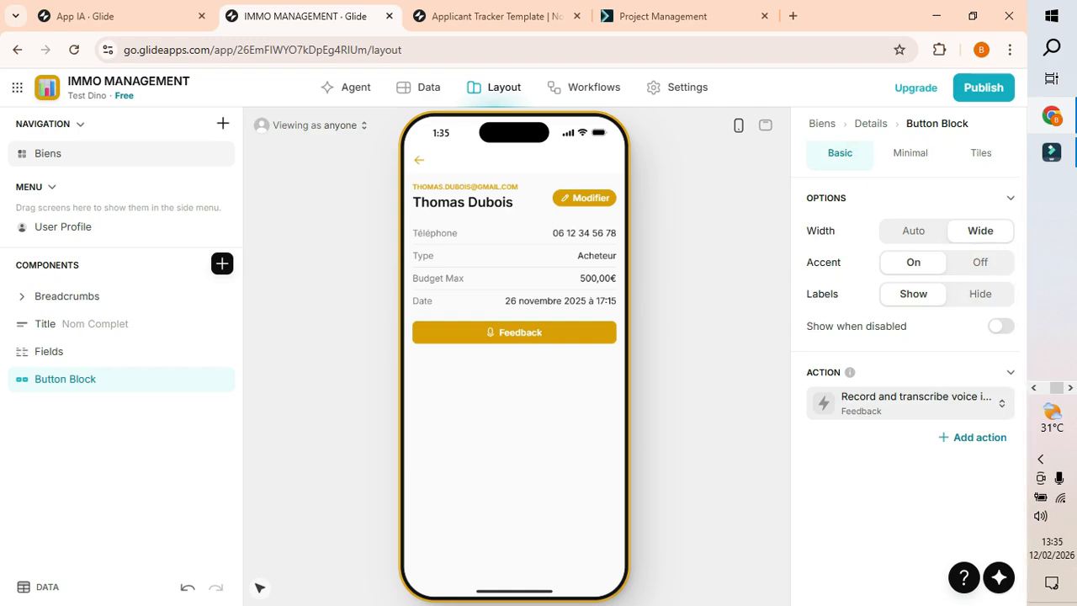
# - Test the Feedback button in the preview, discarding the first voice take, then record and transcribe a new spoken message
pyautogui.click(514, 332)
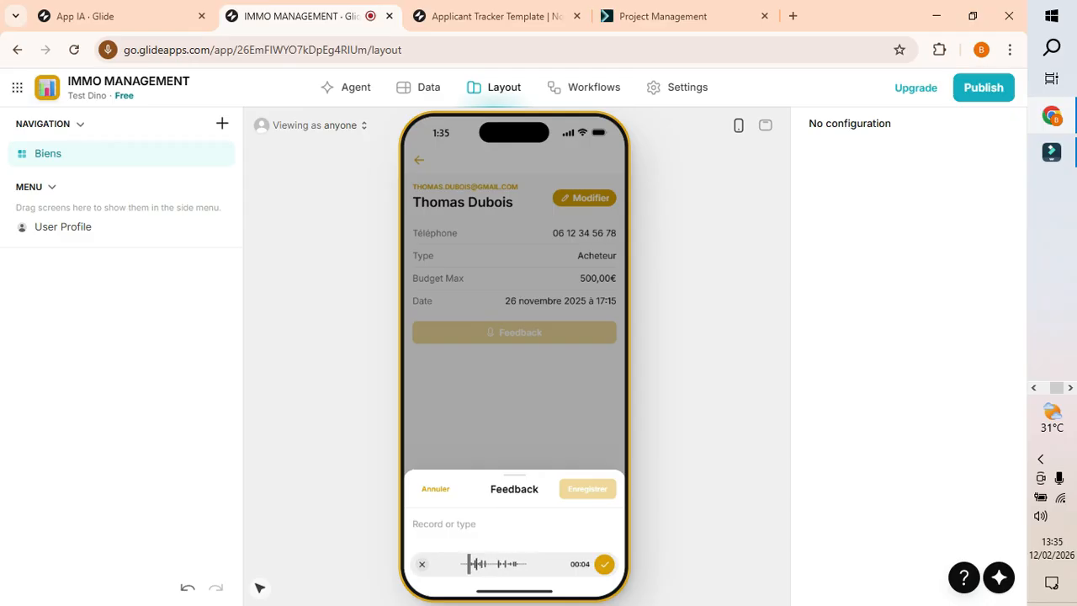
pyautogui.click(422, 564)
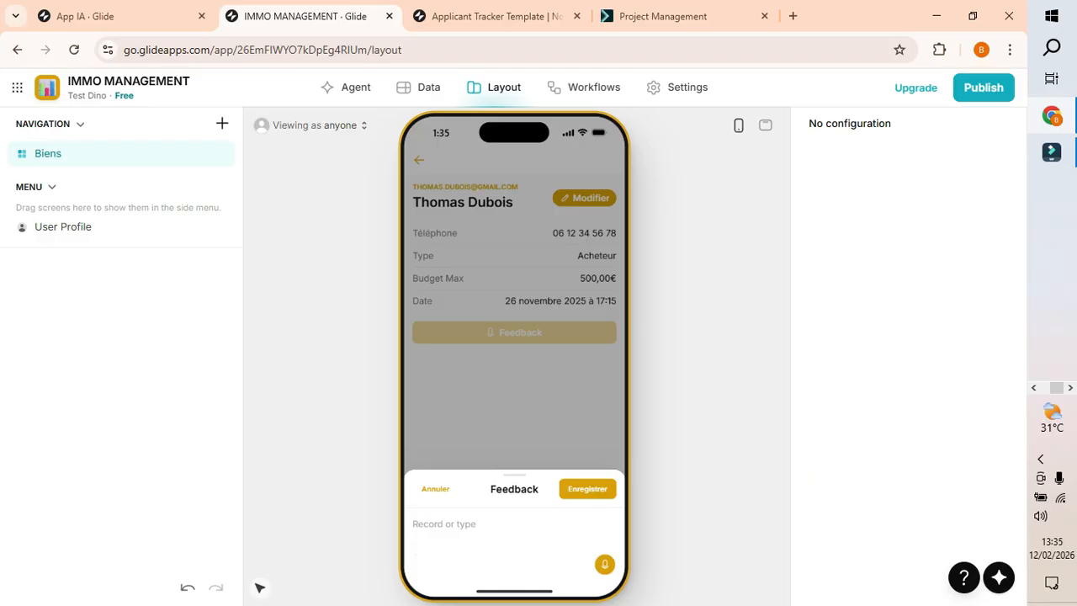
pyautogui.click(604, 563)
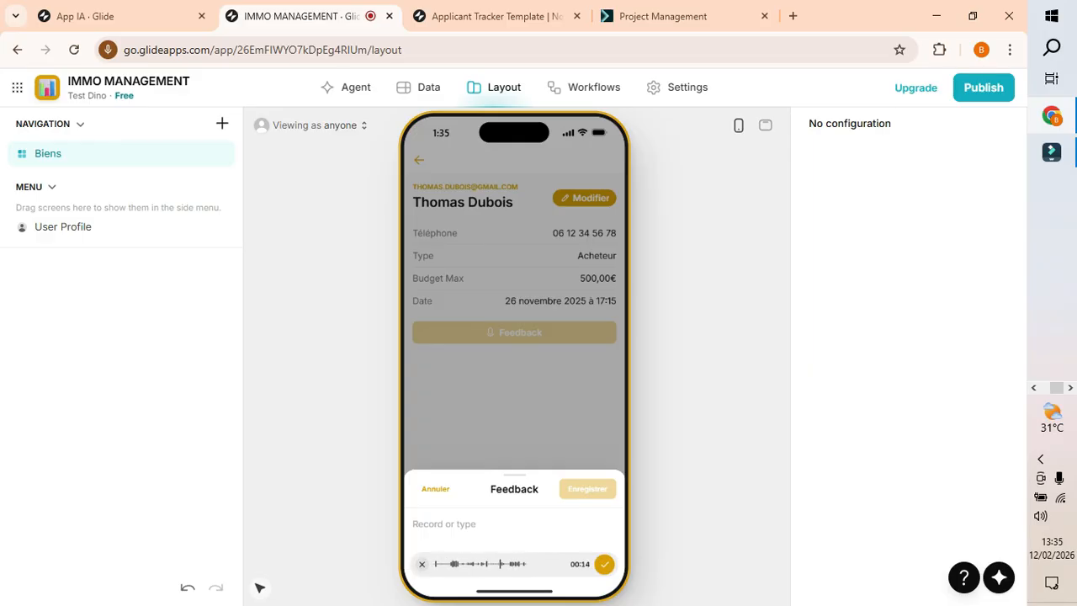
pyautogui.click(604, 565)
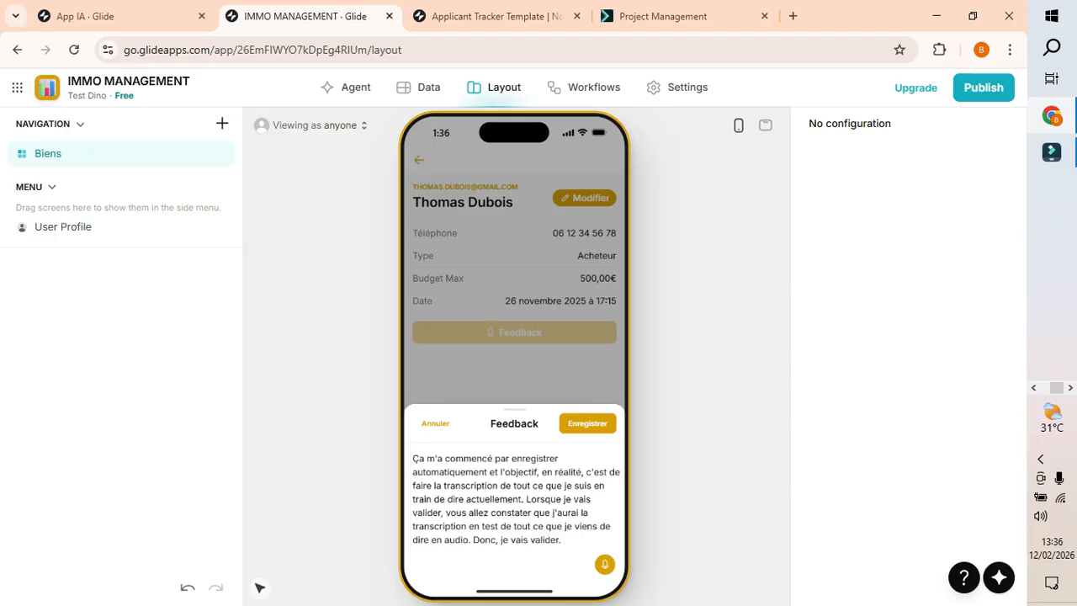
# - Dictate a second passage into the Feedback transcript after "Ça m'a comm" and save the feedback
pyautogui.moveTo(561, 459); pyautogui.dragTo(411, 465)
pyautogui.click(476, 486)
pyautogui.moveTo(445, 459); pyautogui.dragTo(562, 459)
pyautogui.click(471, 458)
pyautogui.click(605, 564)
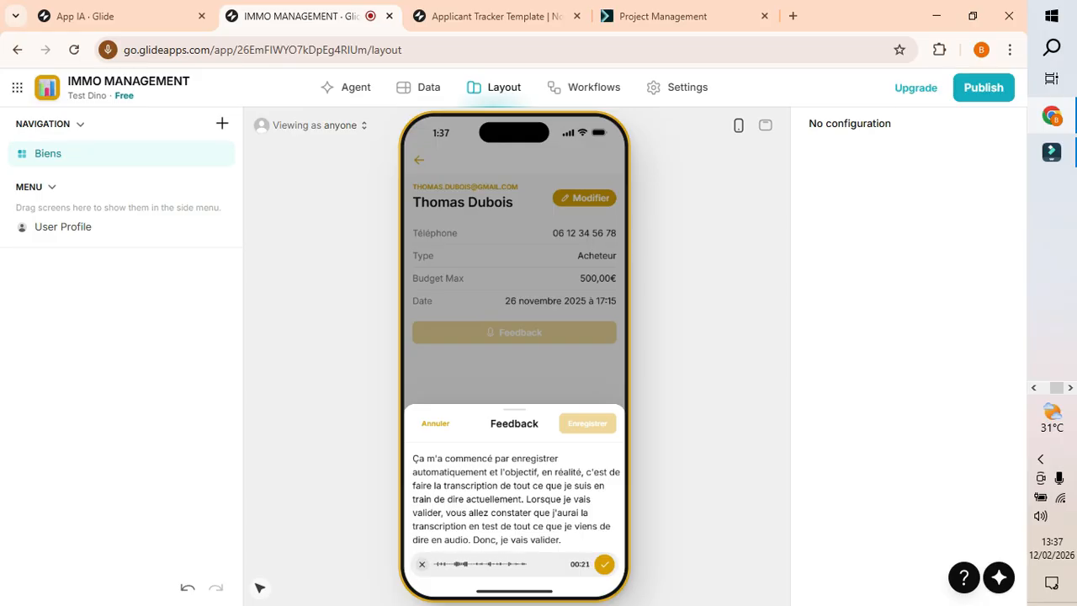
pyautogui.click(604, 565)
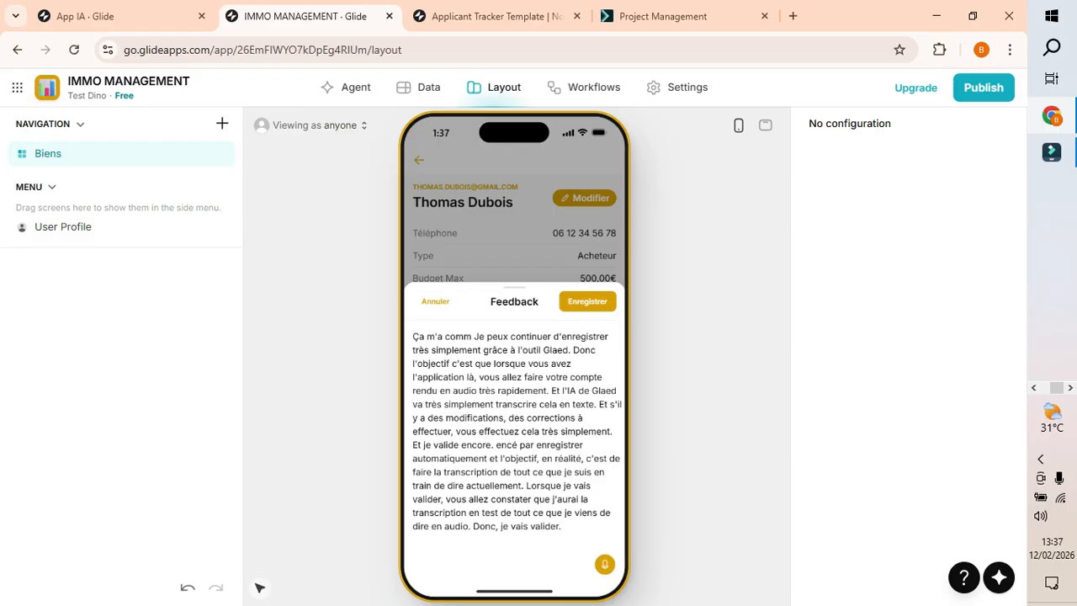
pyautogui.click(587, 301)
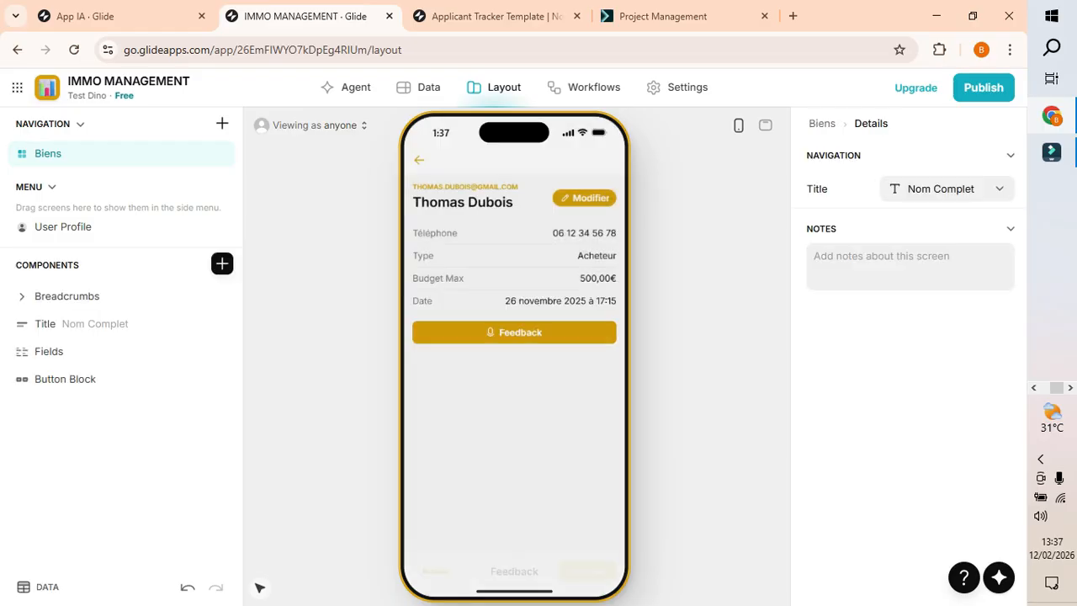
# - Check the saved transcript in the Feedback column of the first row of the CONTACTS table
pyautogui.click(419, 87)
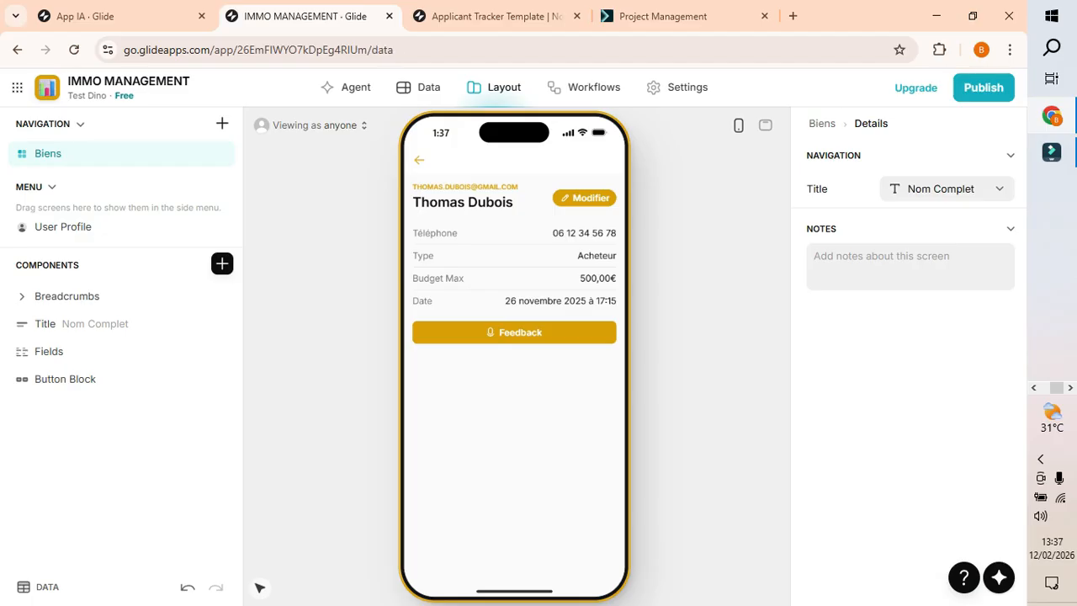
pyautogui.moveTo(369, 349); pyautogui.dragTo(681, 349)
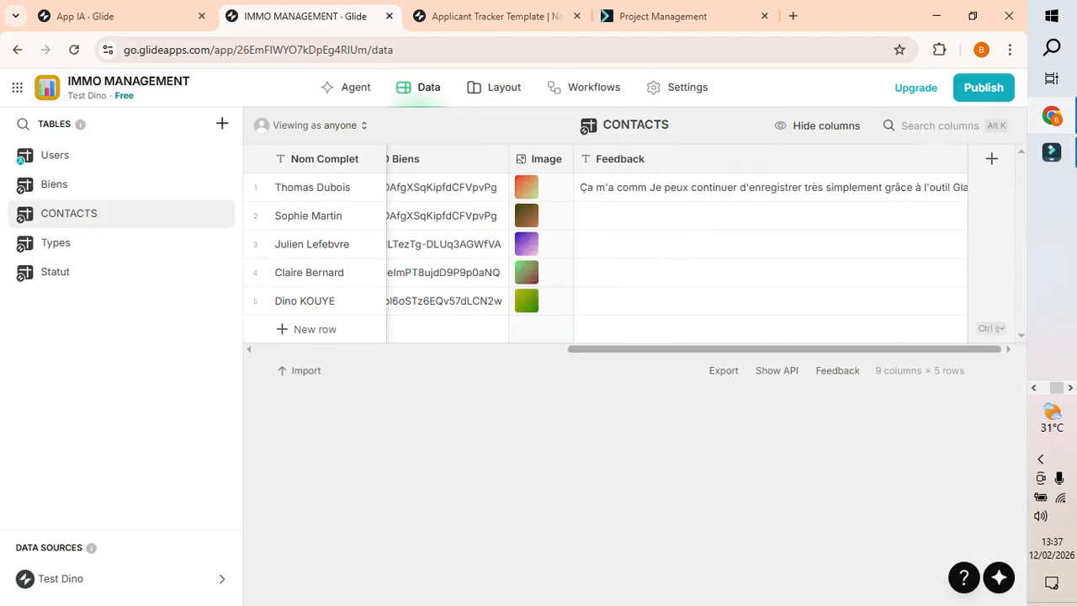
pyautogui.click(496, 87)
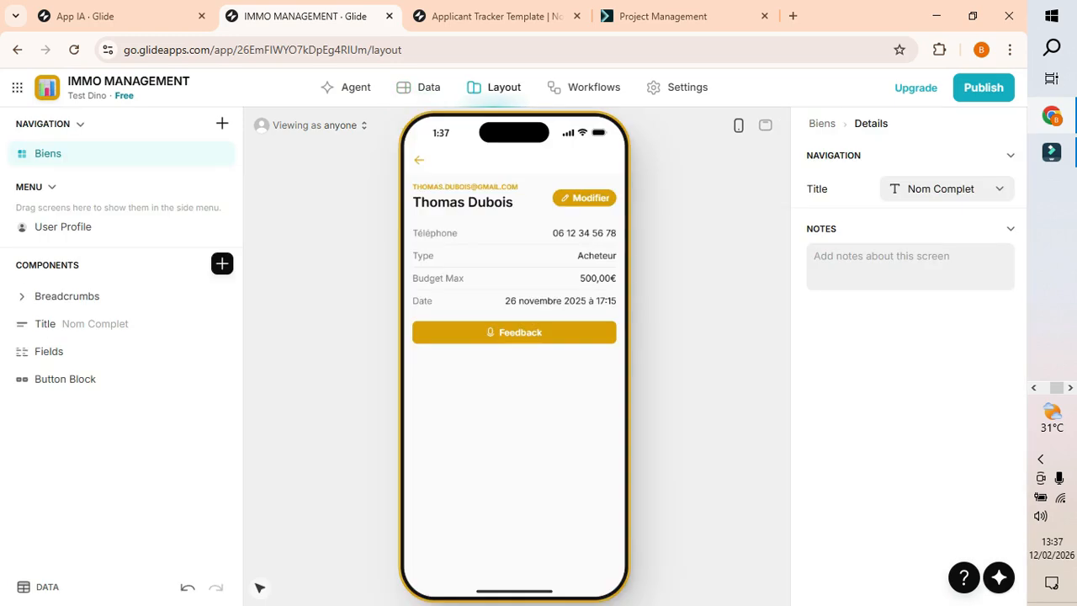
pyautogui.click(418, 88)
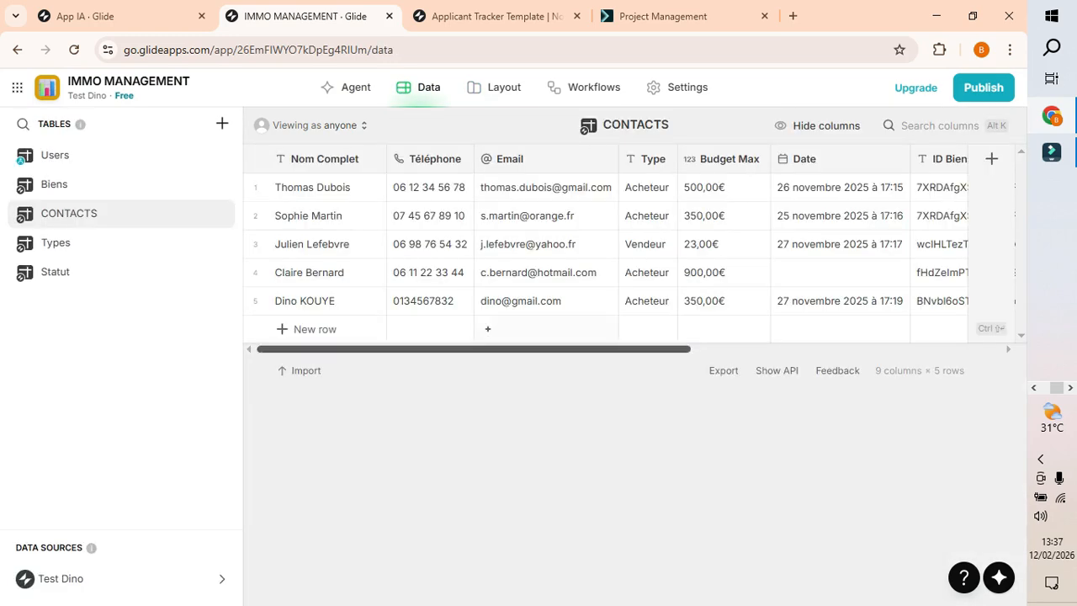
pyautogui.moveTo(497, 350); pyautogui.dragTo(807, 349)
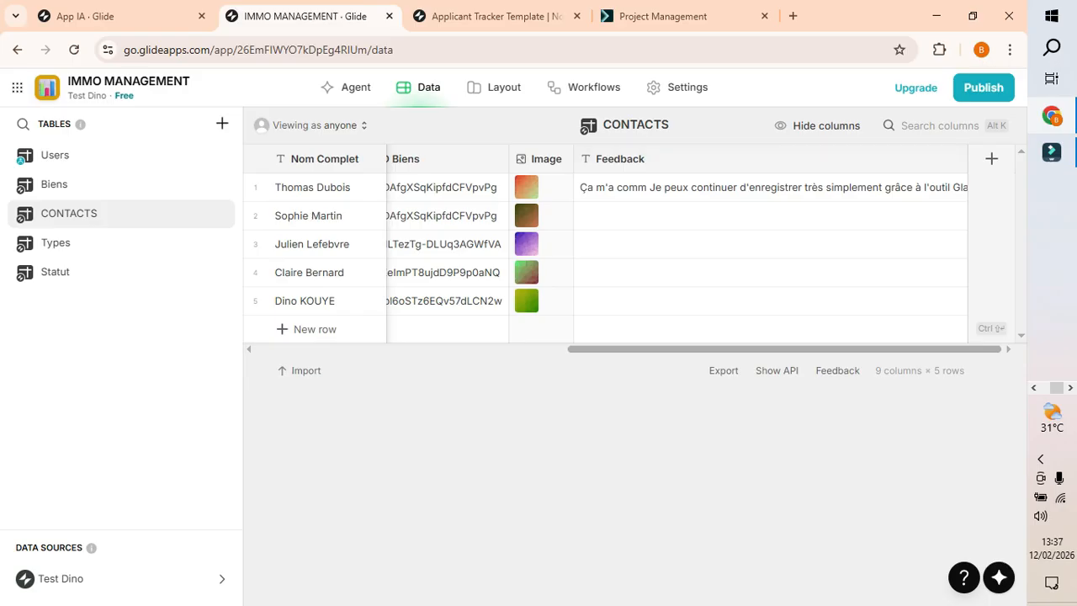
pyautogui.doubleClick(769, 188)
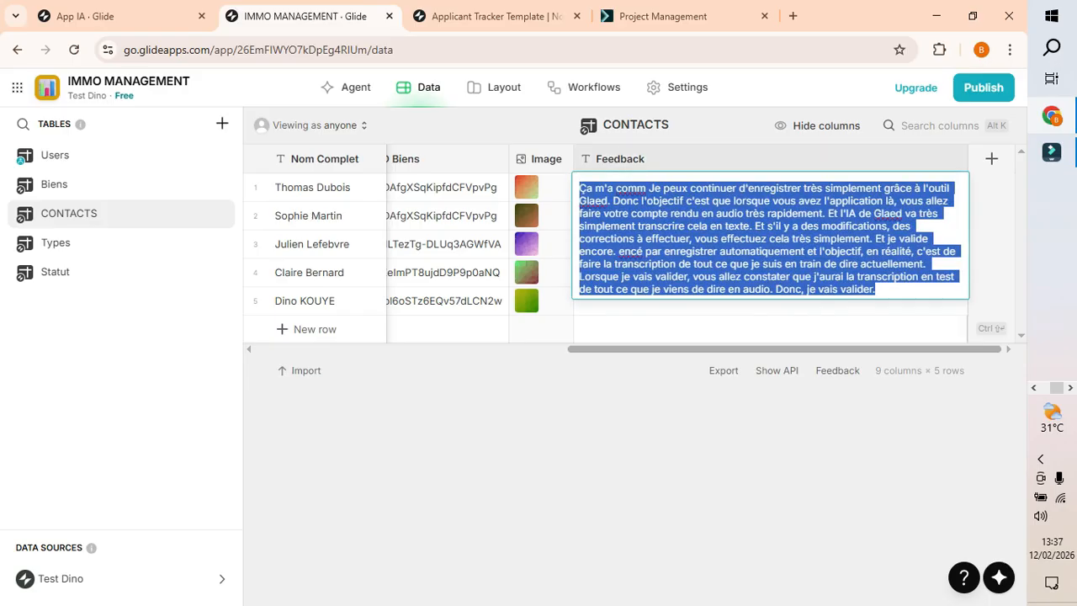
# - Insert a Notes component below the Feedback button on the details screen and set its text source to the Feedback column
pyautogui.click(497, 87)
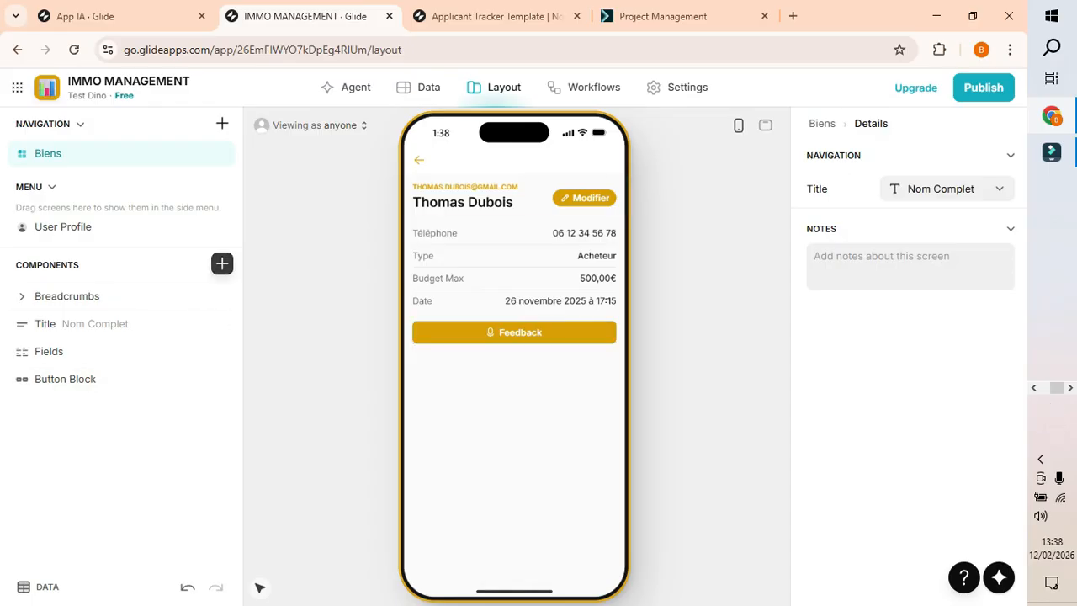
pyautogui.click(222, 263)
pyautogui.scroll(-1, 370, 353)
pyautogui.scroll(-3, 336, 370)
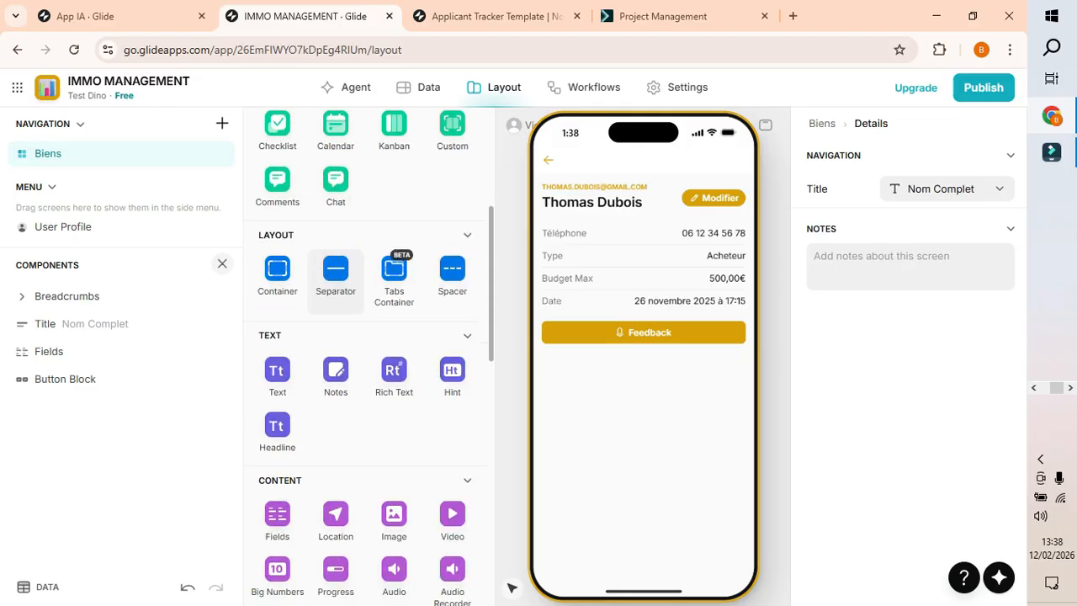
pyautogui.click(335, 225)
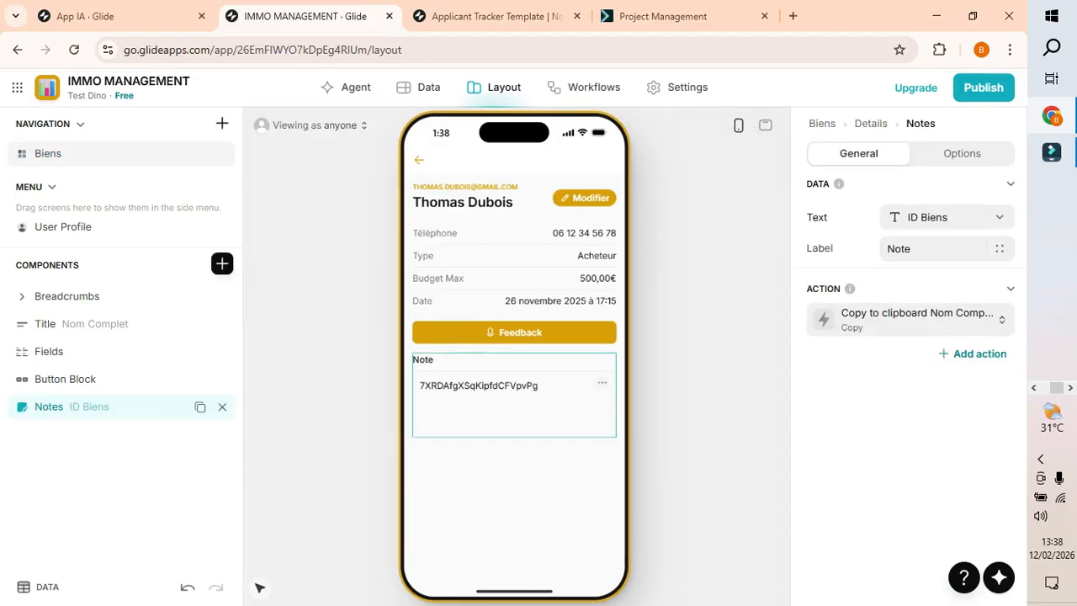
pyautogui.doubleClick(49, 406)
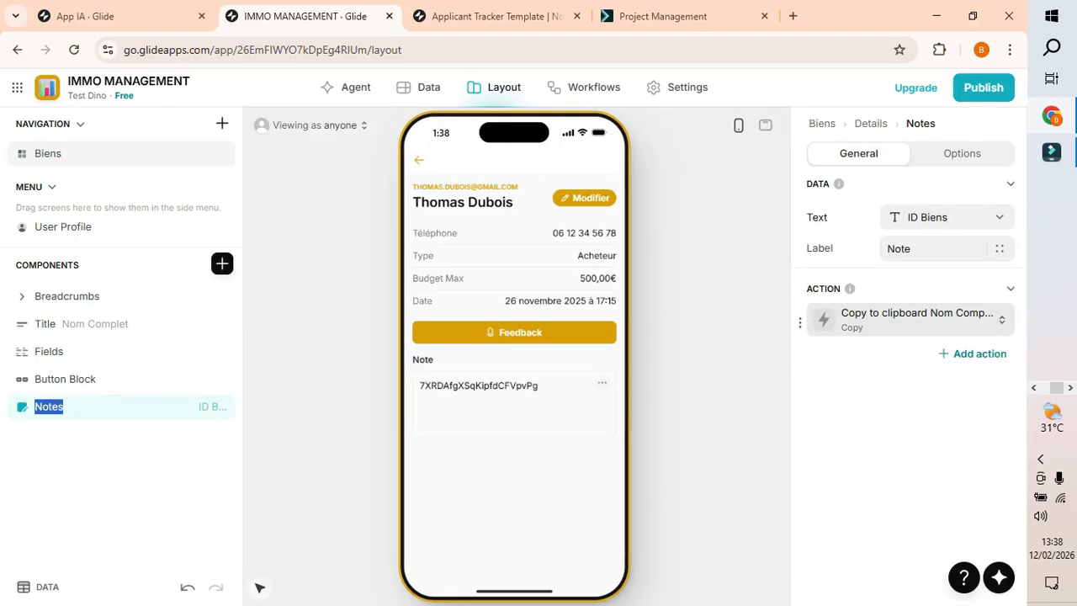
pyautogui.click(947, 217)
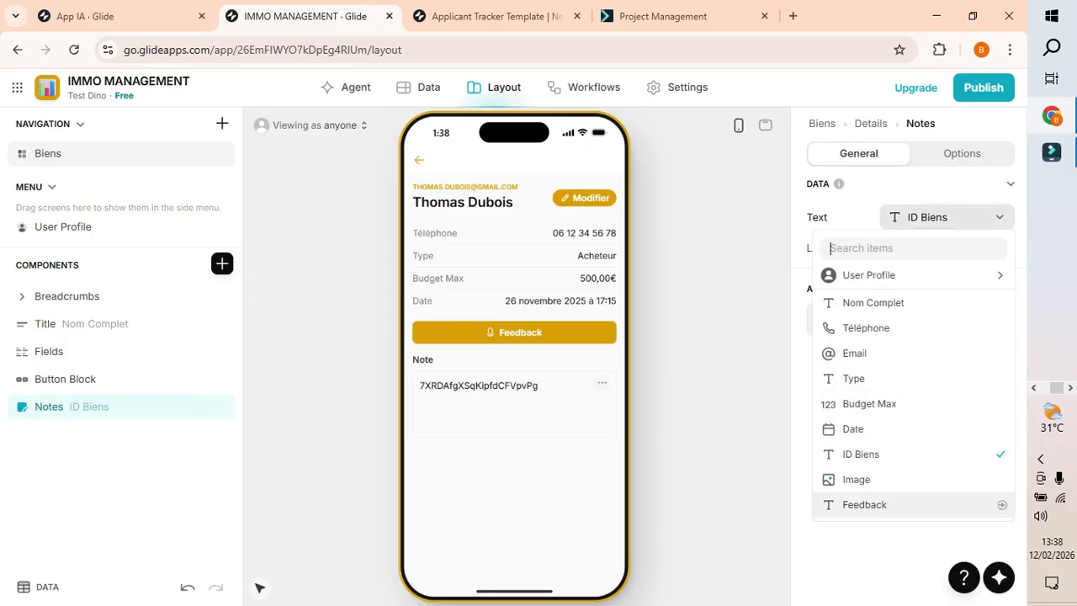
pyautogui.click(867, 504)
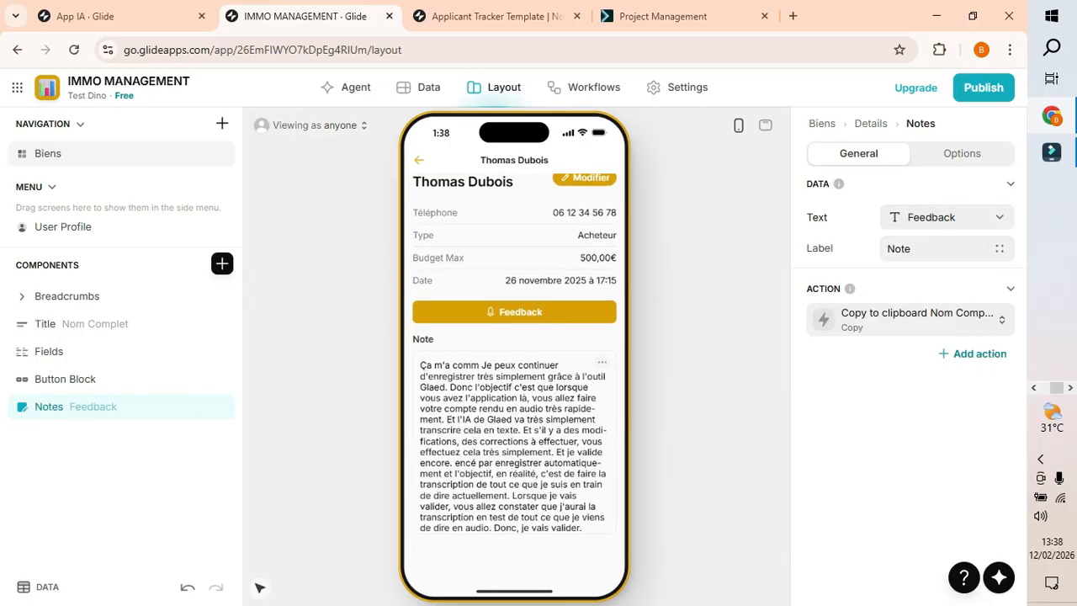
# - Retitle the note's copy-to-clipboard action Copier and make it copy the Feedback column
pyautogui.click(908, 318)
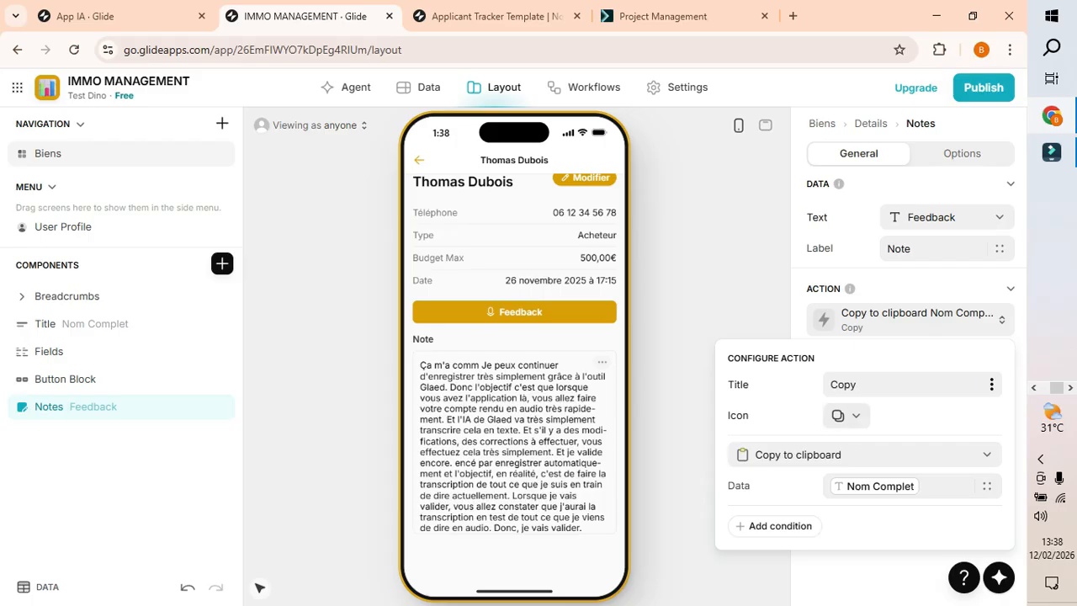
pyautogui.press('BackSpace')
pyautogui.write('ier')
pyautogui.click(944, 486)
pyautogui.press('BackSpace')
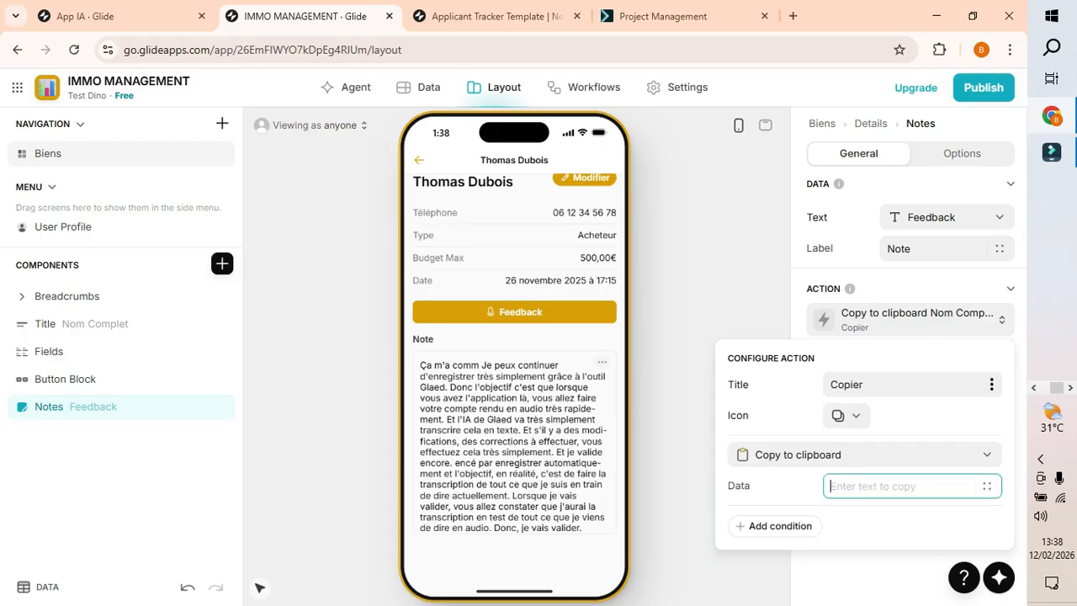
pyautogui.click(986, 485)
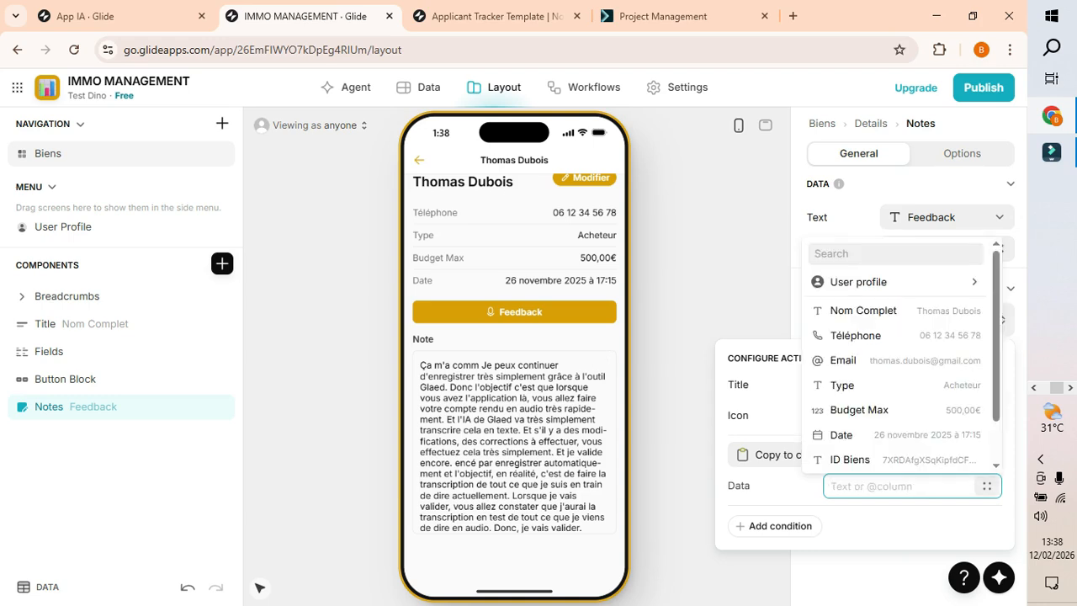
pyautogui.scroll(-1, 895, 412)
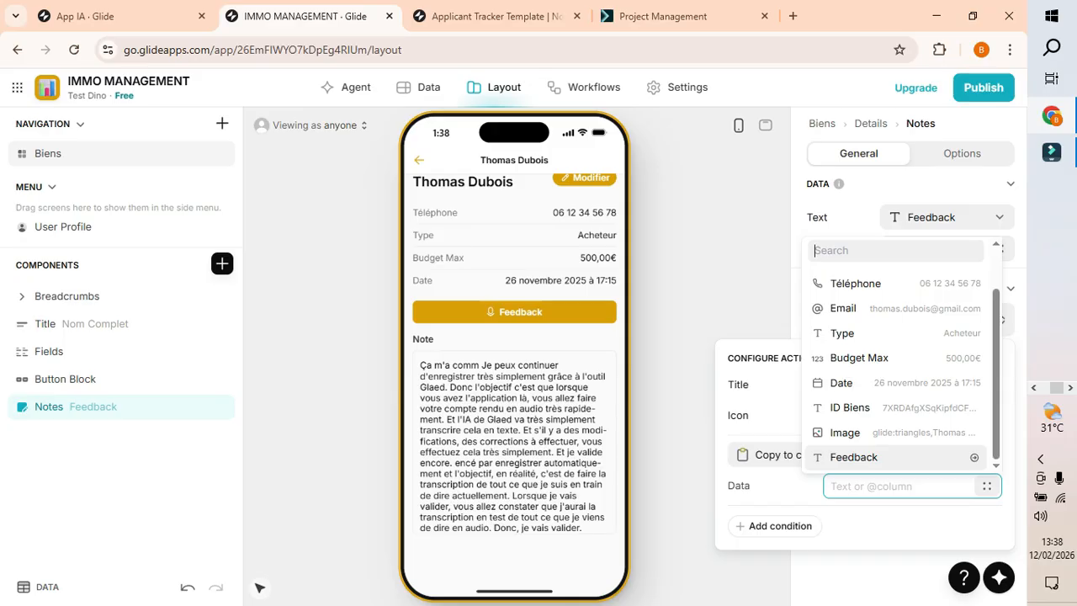
pyautogui.click(854, 457)
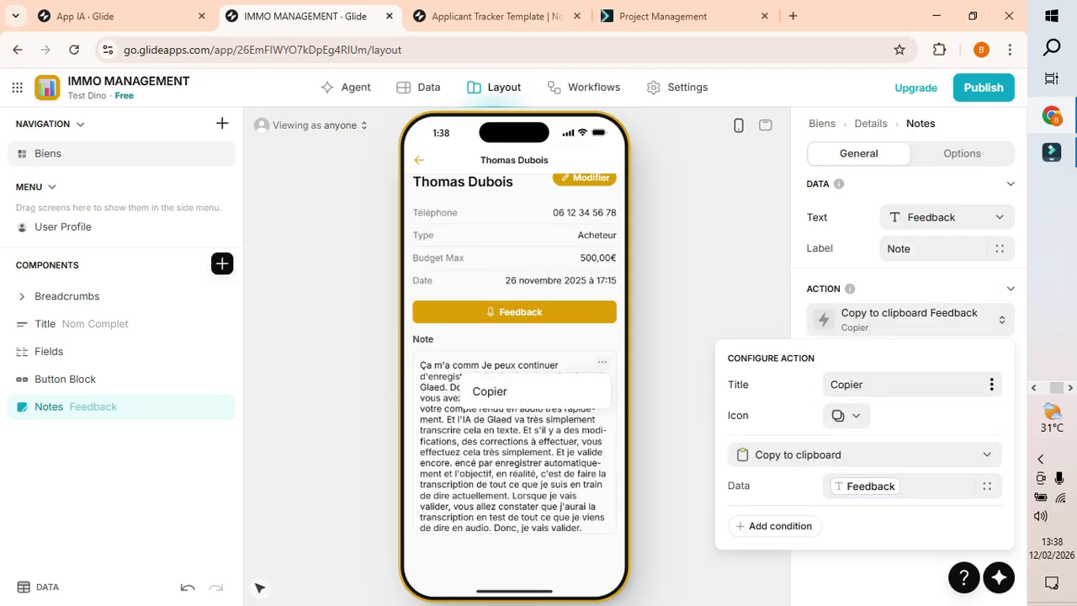
# - Delete the opening fragment "Ça m'a comm" from the note text in the preview
pyautogui.click(443, 387)
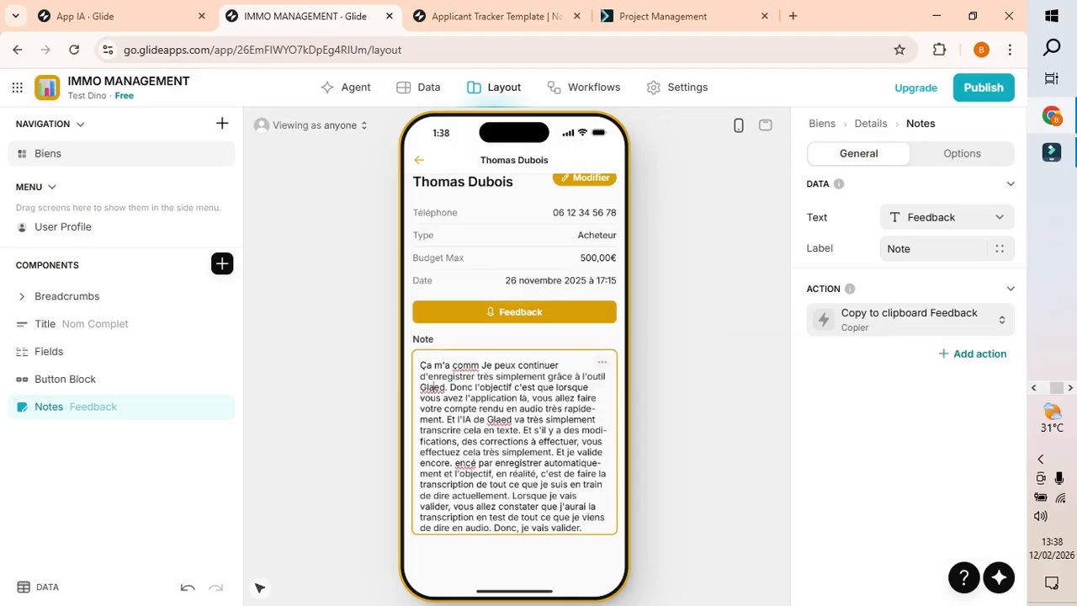
pyautogui.moveTo(481, 365); pyautogui.dragTo(420, 365)
pyautogui.press('BackSpace')
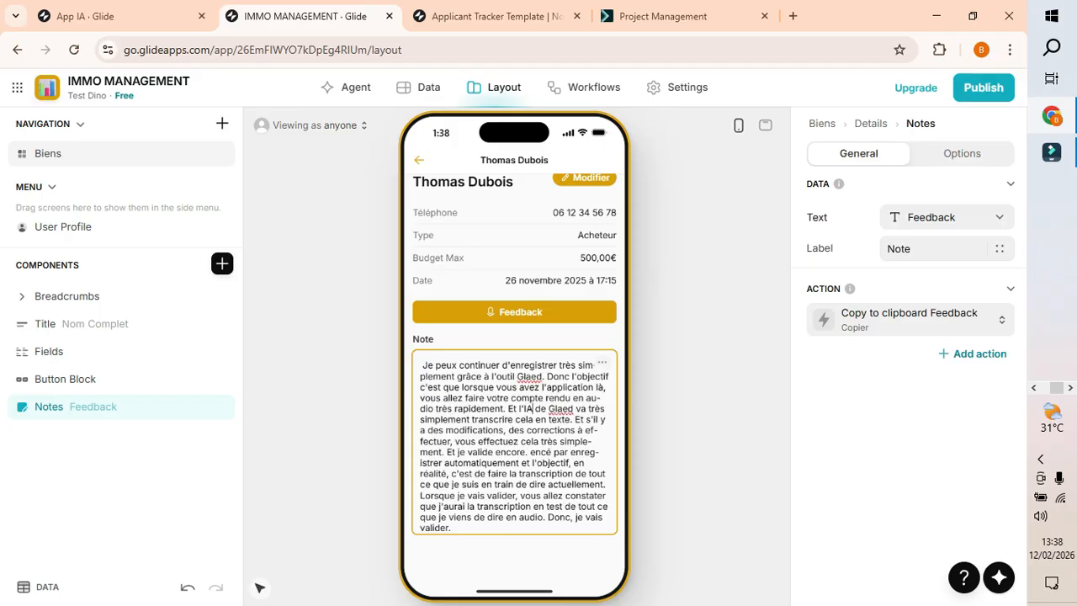
# - Correct both occurrences of the misspelled word "Glaed" in the note to "Glide"
pyautogui.press('BackSpace')
pyautogui.press('BackSpace')
pyautogui.write('i')
pyautogui.press('Right')
pyautogui.write('e')
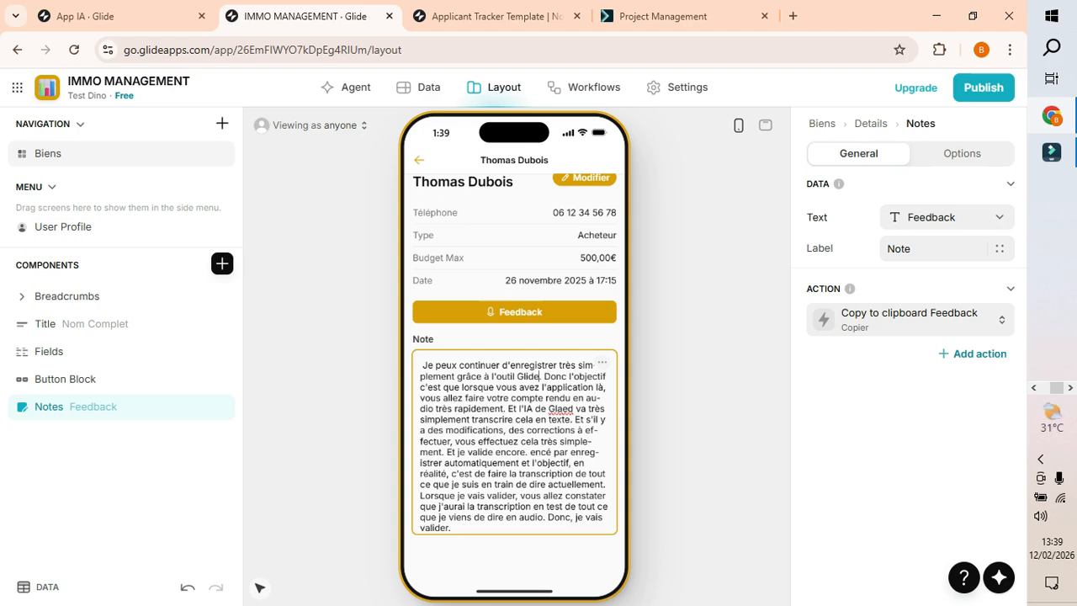
pyautogui.doubleClick(561, 408)
pyautogui.write('Glide')
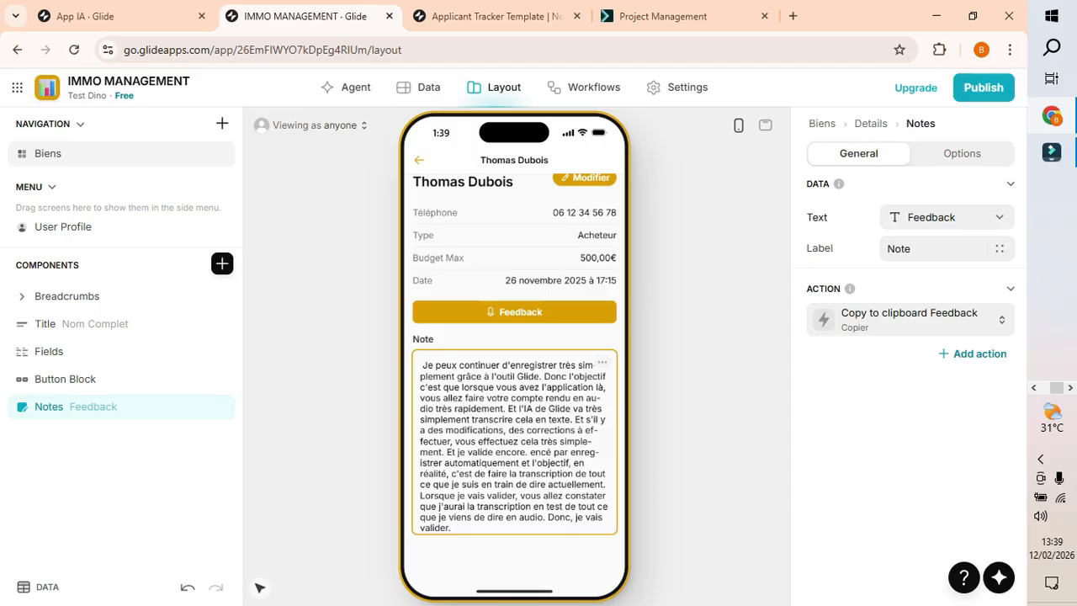
# - Examine the contact page in the full-screen desktop preview, including the note's editing tools, and return to the phone preview
pyautogui.click(764, 125)
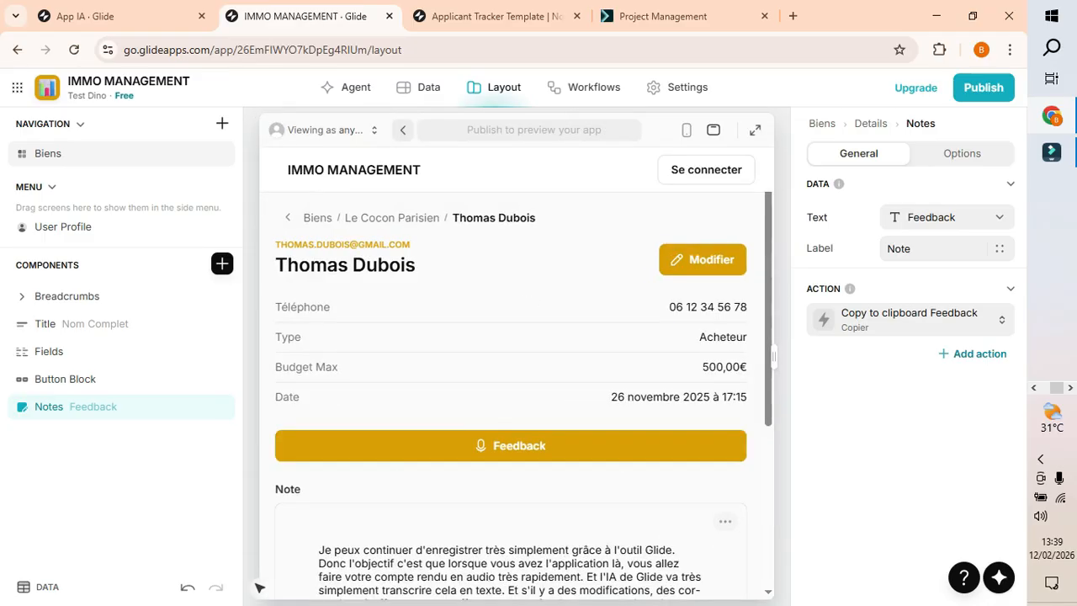
pyautogui.scroll(-1, 16, 587)
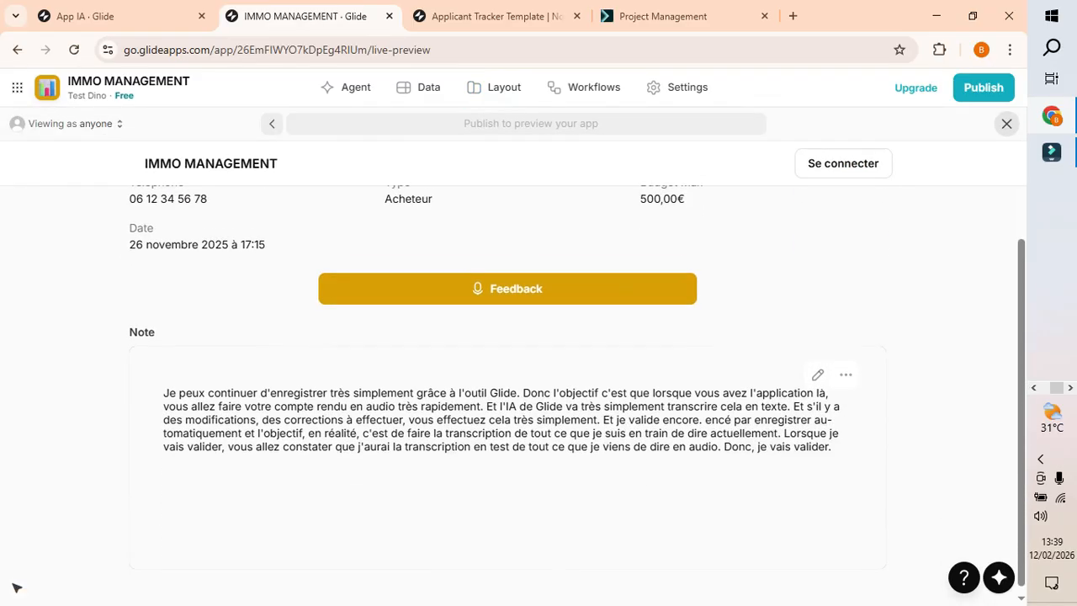
pyautogui.click(817, 375)
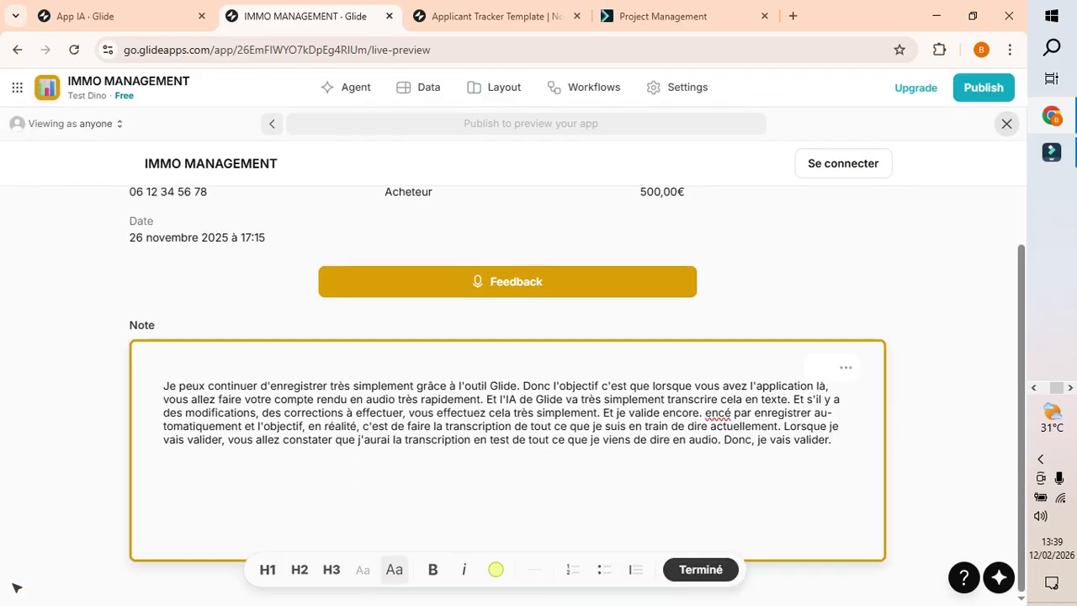
pyautogui.scroll(1, 16, 588)
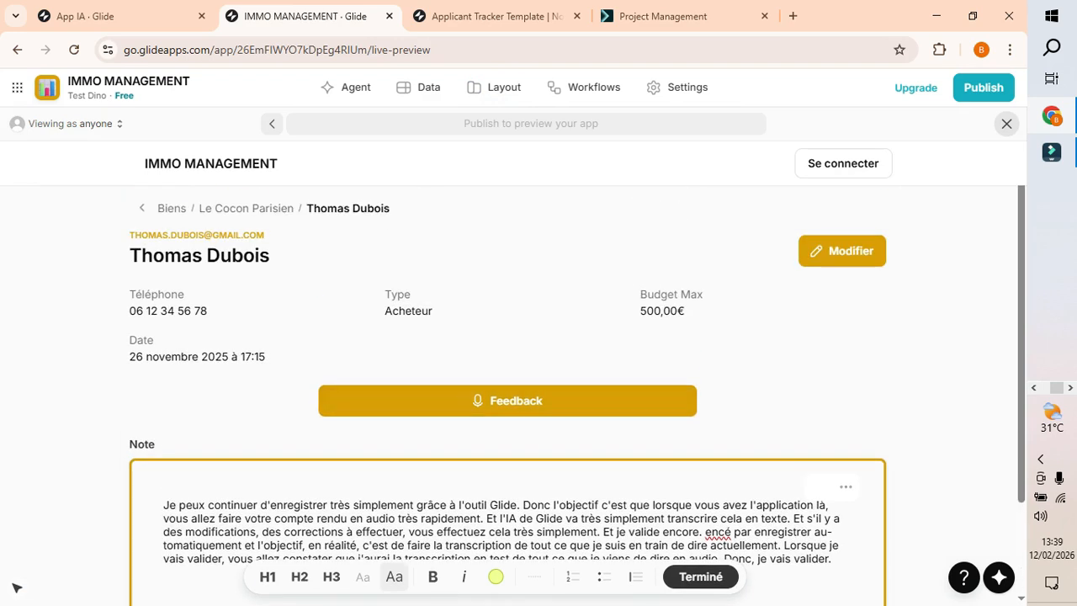
pyautogui.click(1006, 123)
pyautogui.click(687, 129)
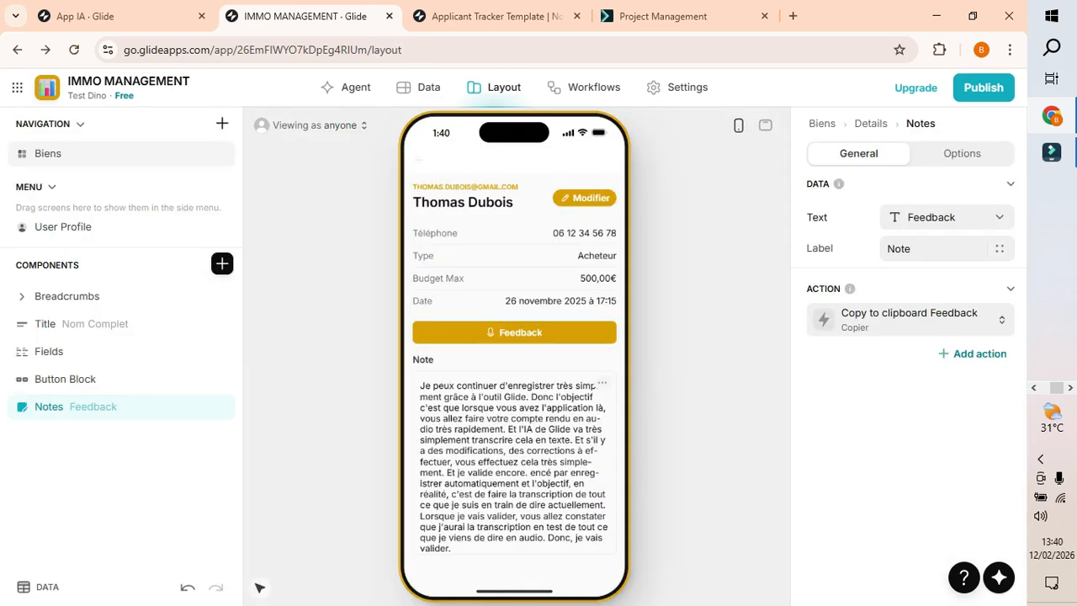
# - Set the Feedback button block's width to Auto and its accent to Off, using the desktop preview
pyautogui.click(126, 378)
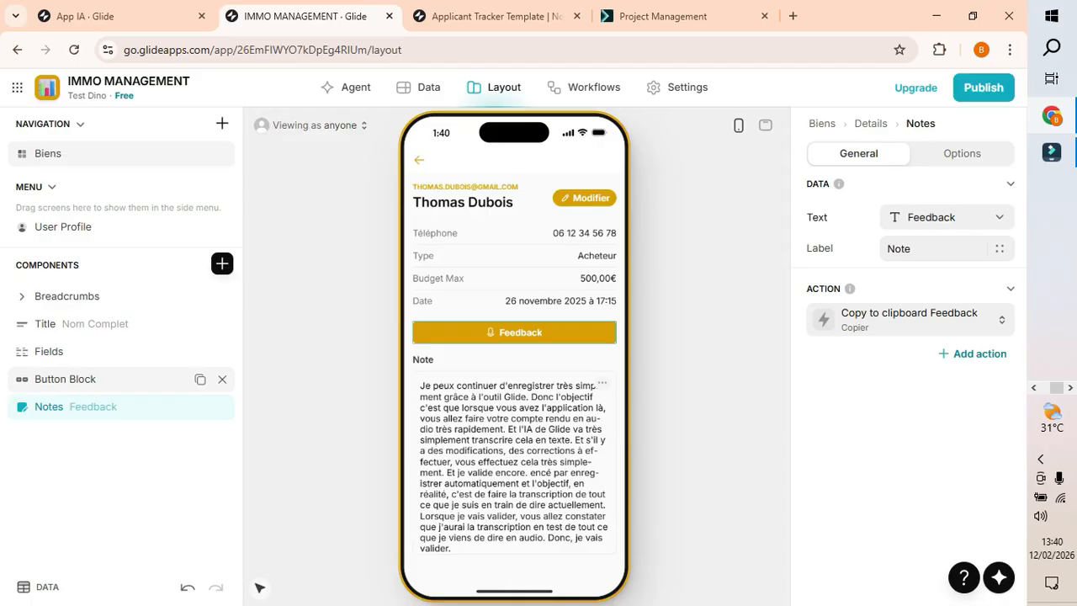
pyautogui.click(913, 315)
pyautogui.click(765, 125)
pyautogui.click(980, 346)
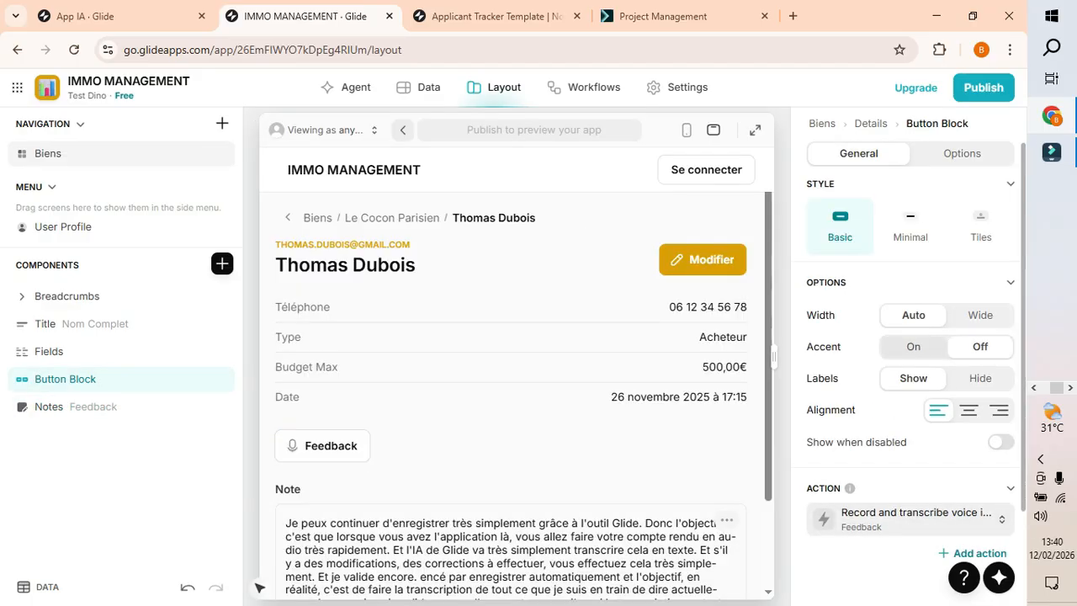
# - Turn the Feedback button block's accent On, keep its width at Auto, and check the contact page in the full-screen preview
pyautogui.click(913, 347)
pyautogui.click(980, 314)
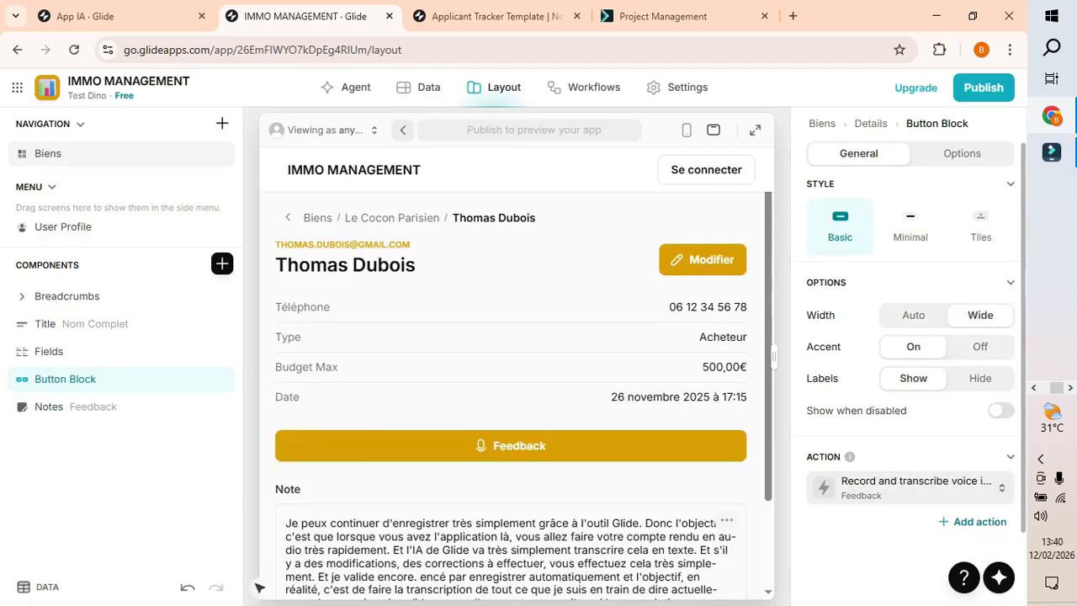
pyautogui.click(913, 316)
pyautogui.click(754, 130)
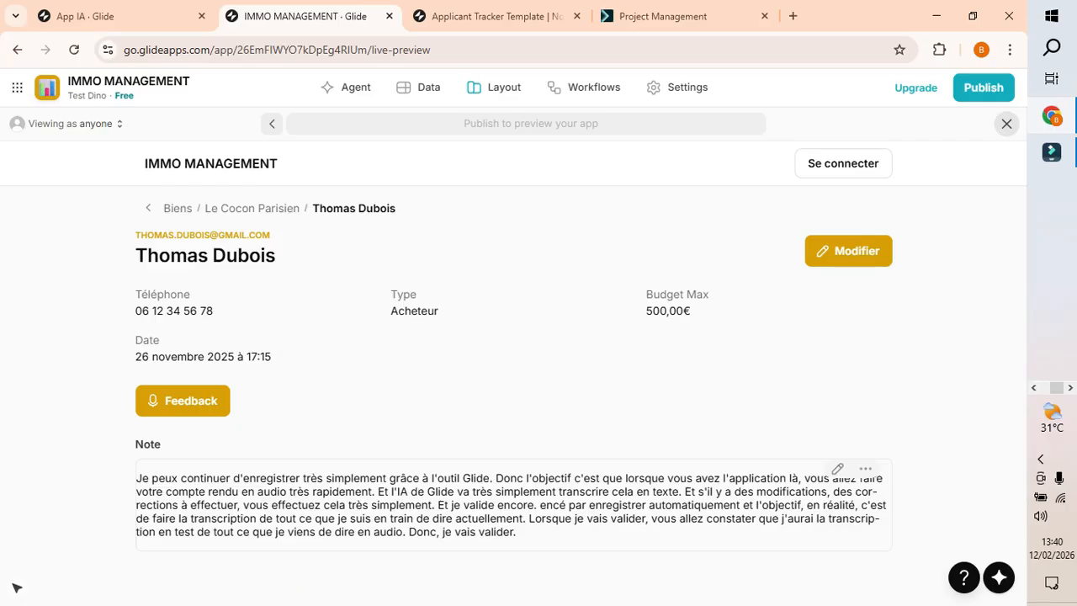
pyautogui.scroll(-2, 508, 404)
pyautogui.scroll(2, 16, 587)
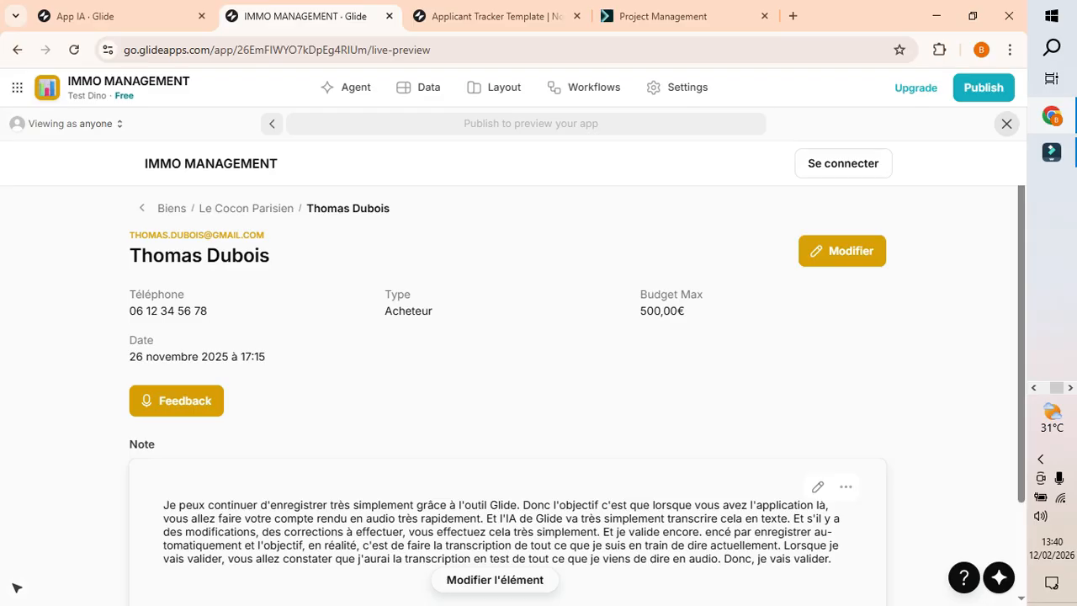
# - Open the second buyer's record under Le Cocon Parisien, dictate feedback about the lighting and furniture in two recordings, and save the transcription
pyautogui.click(142, 208)
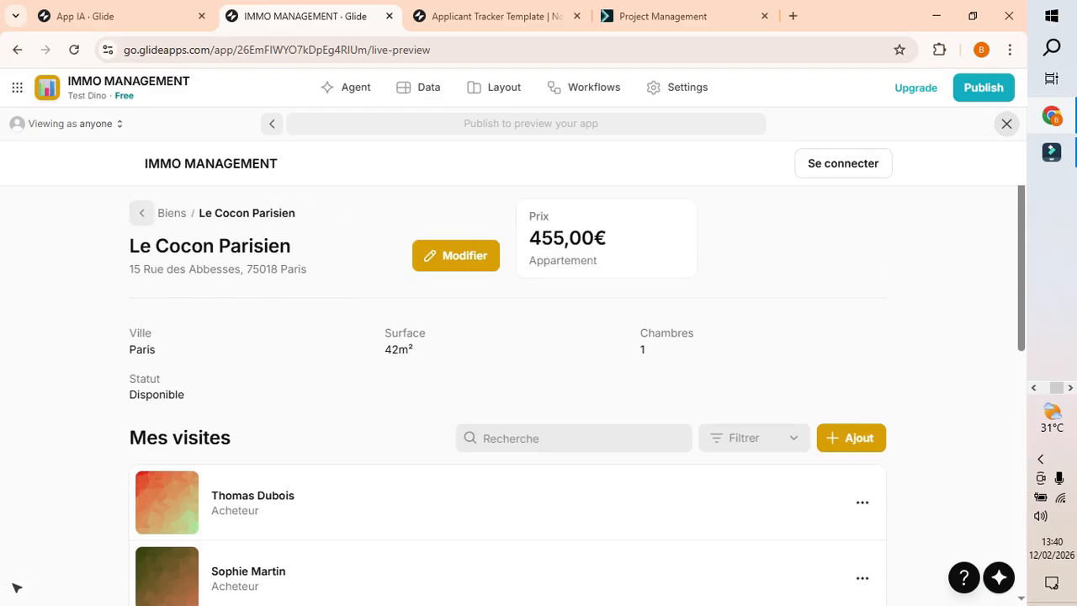
pyautogui.scroll(-2, 15, 587)
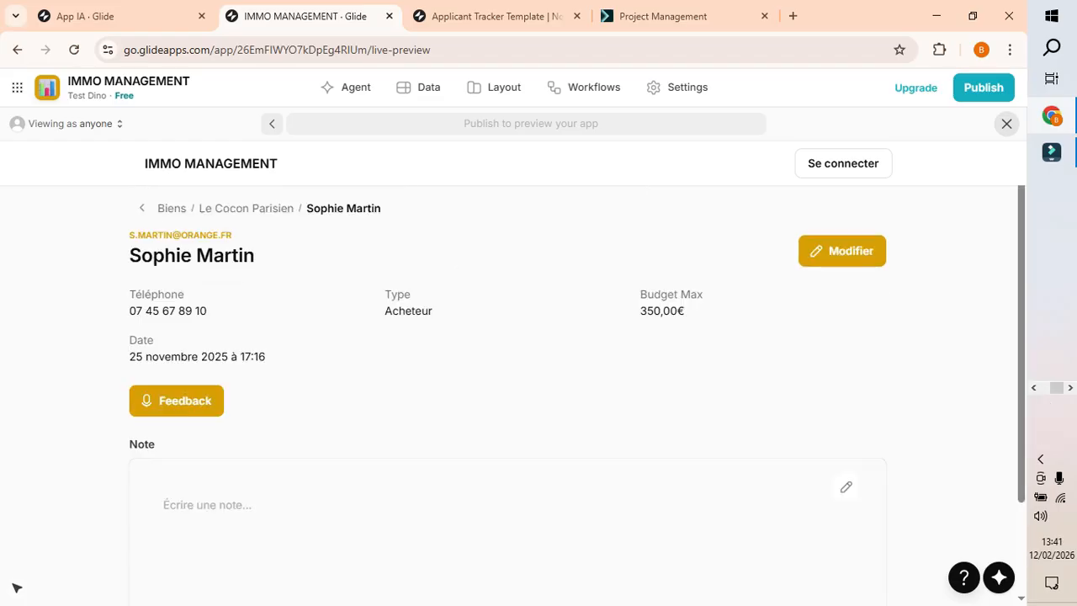
pyautogui.click(176, 401)
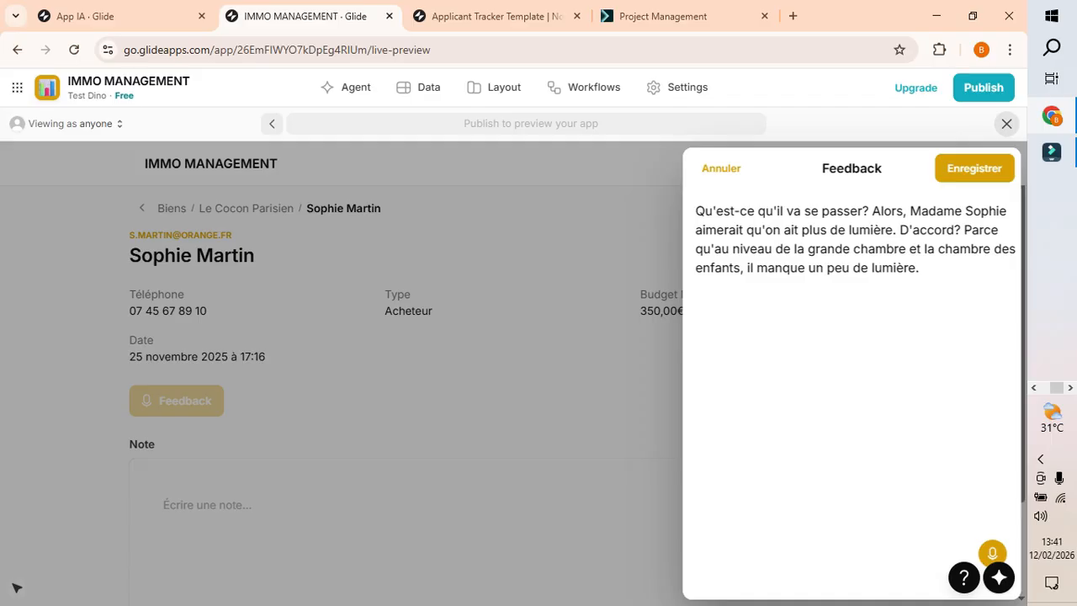
pyautogui.click(993, 553)
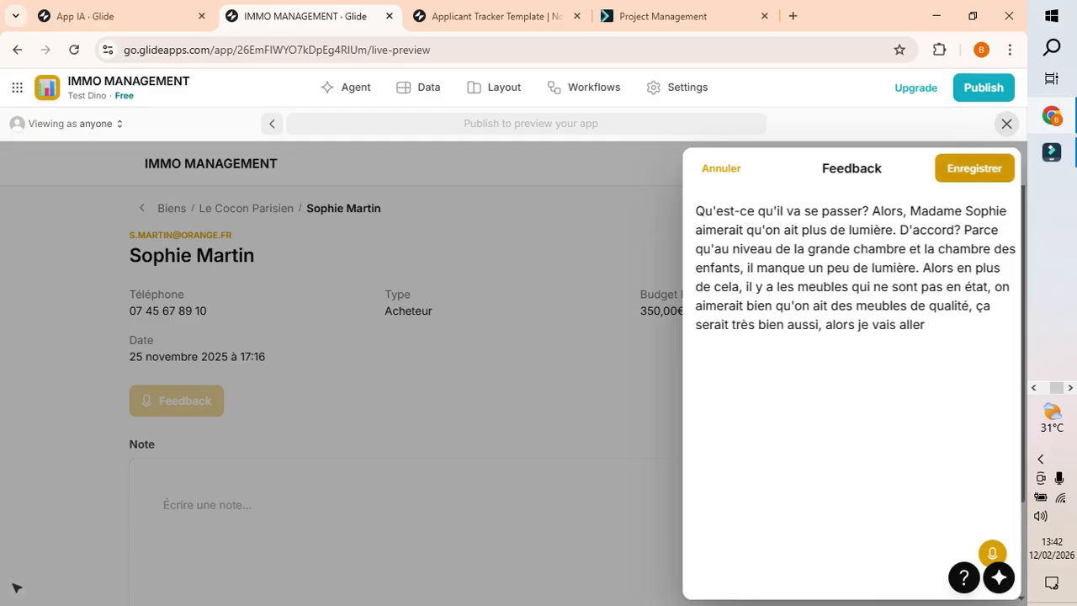
pyautogui.click(974, 169)
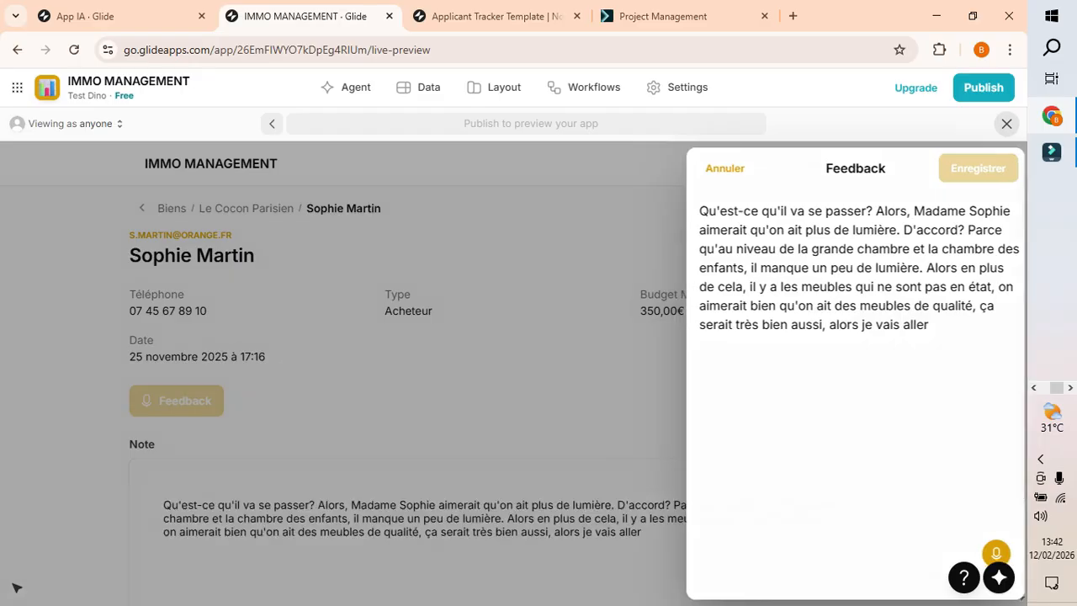
pyautogui.scroll(-2, 513, 379)
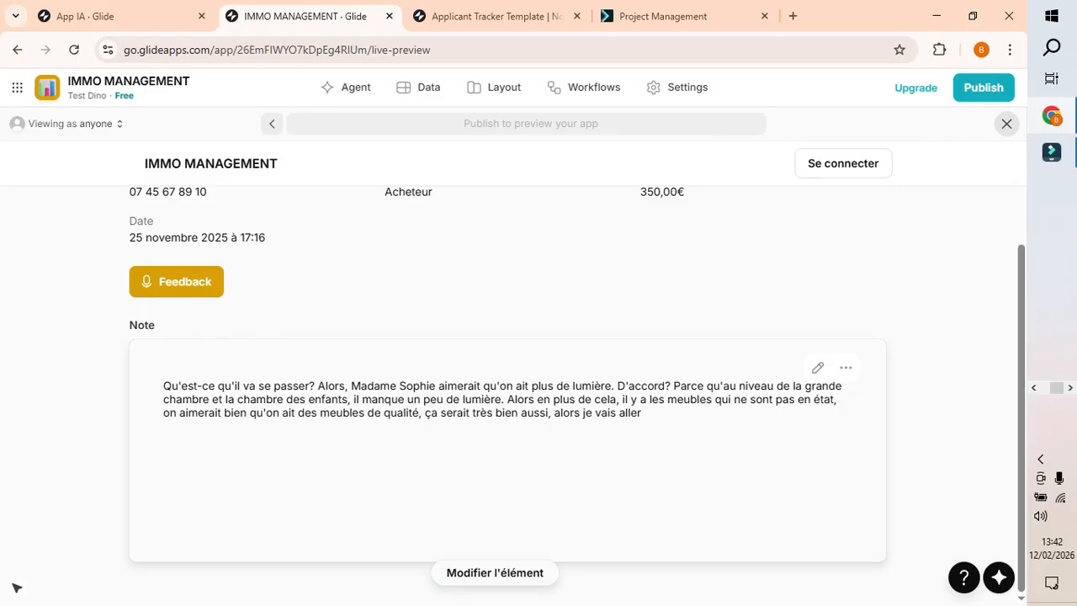
# - Try the H1 heading style on the note's opening question "Qu'est-ce qu'il va se passer?" and revert it to body text
pyautogui.click(495, 573)
pyautogui.click(293, 386)
pyautogui.moveTo(314, 386); pyautogui.dragTo(163, 387)
pyautogui.click(268, 569)
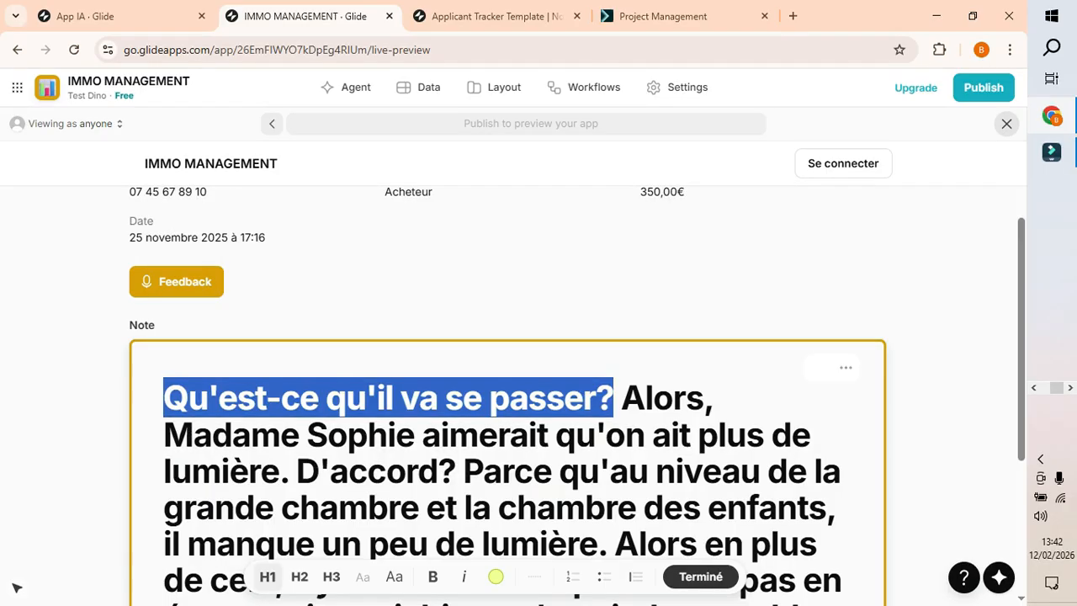
pyautogui.click(267, 576)
# - Start a new paragraph at "Alors" so the note's opening question stands on its own line
pyautogui.click(317, 386)
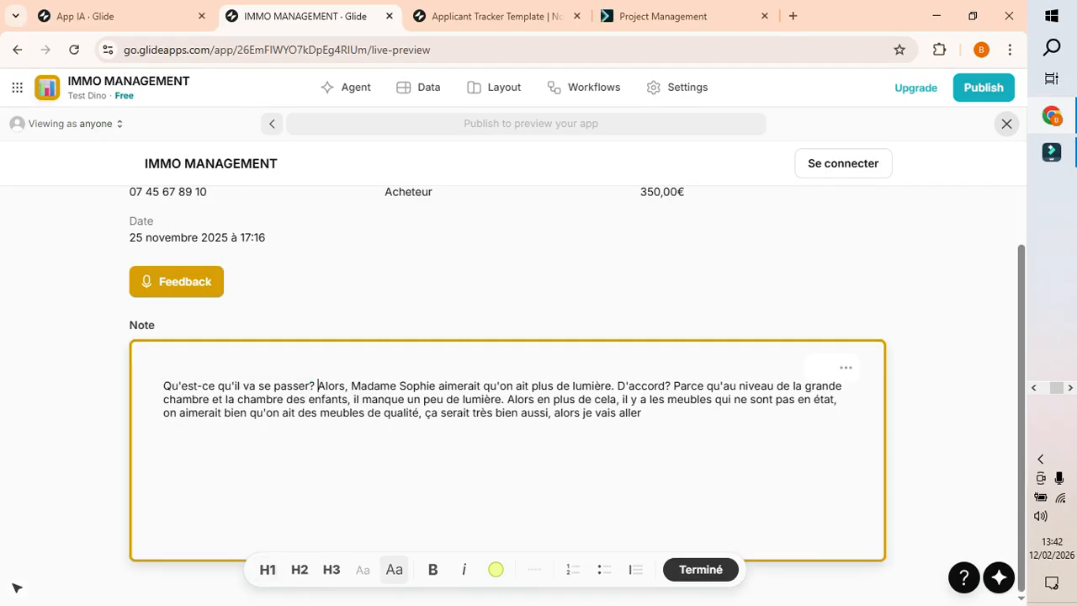
pyautogui.press('Return')
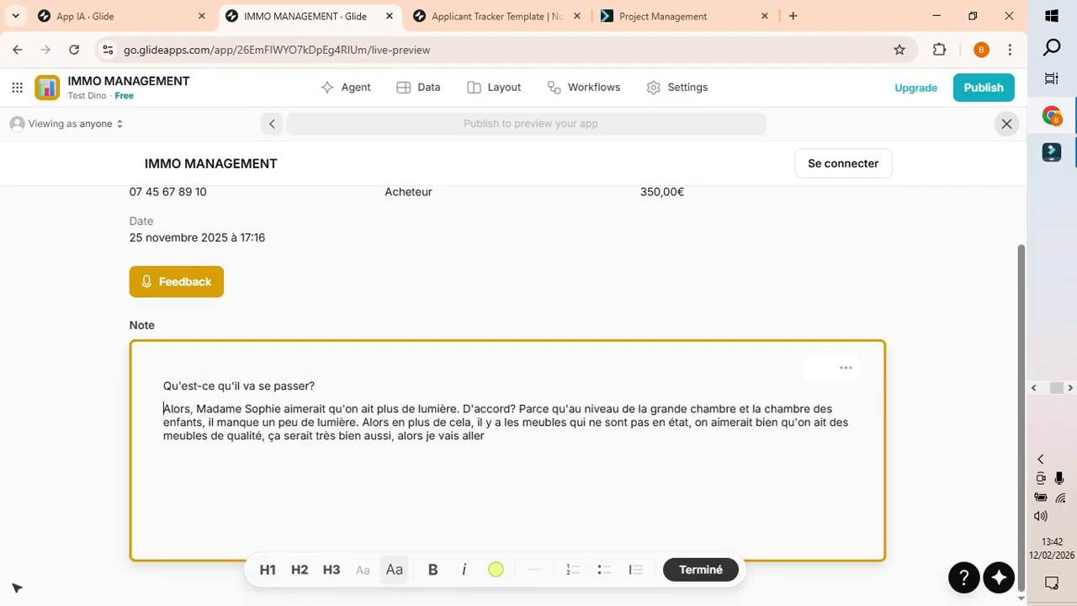